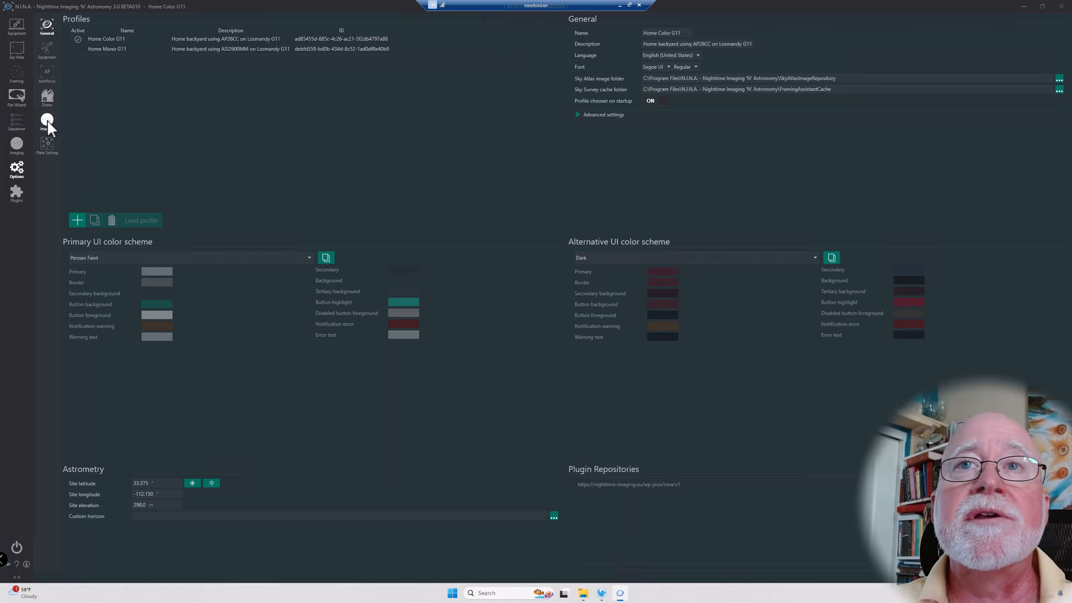
# Step: Open the imaging options and choose FITS as the format for saving images
pyautogui.click(47, 120)
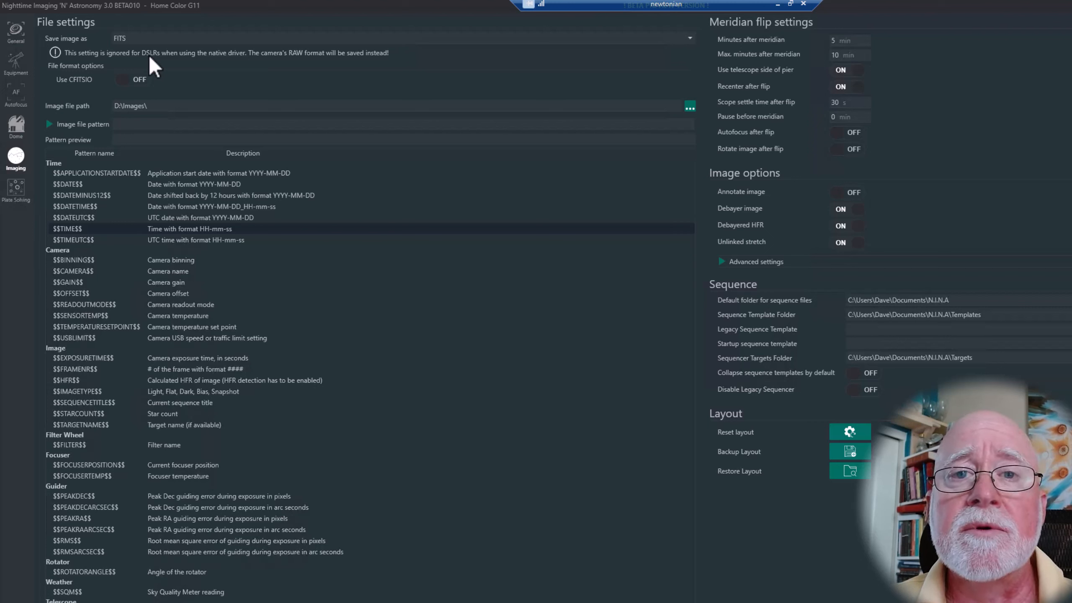
pyautogui.click(176, 38)
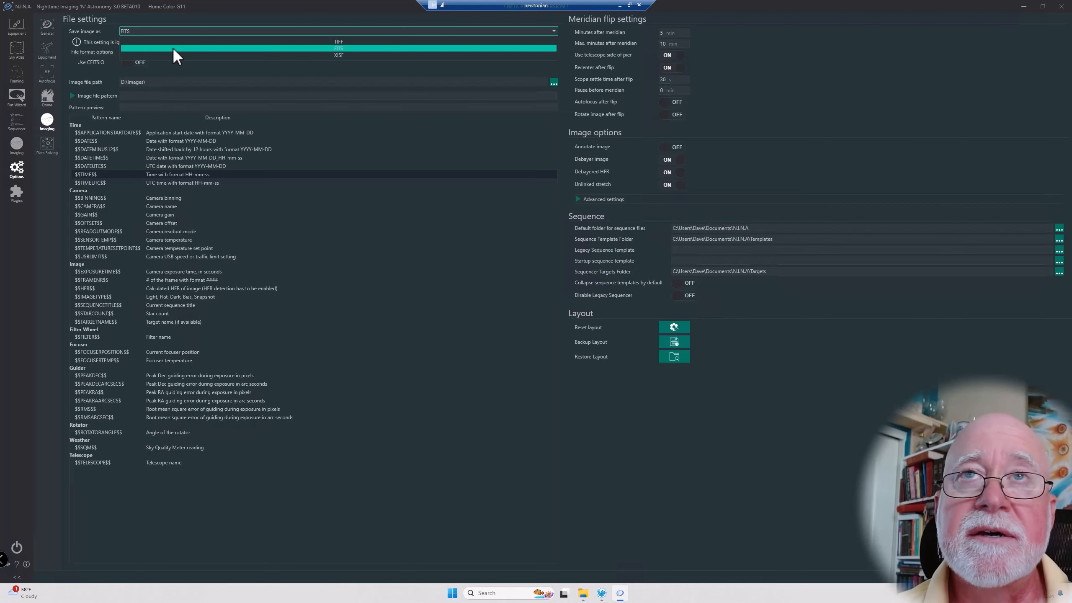
pyautogui.click(173, 46)
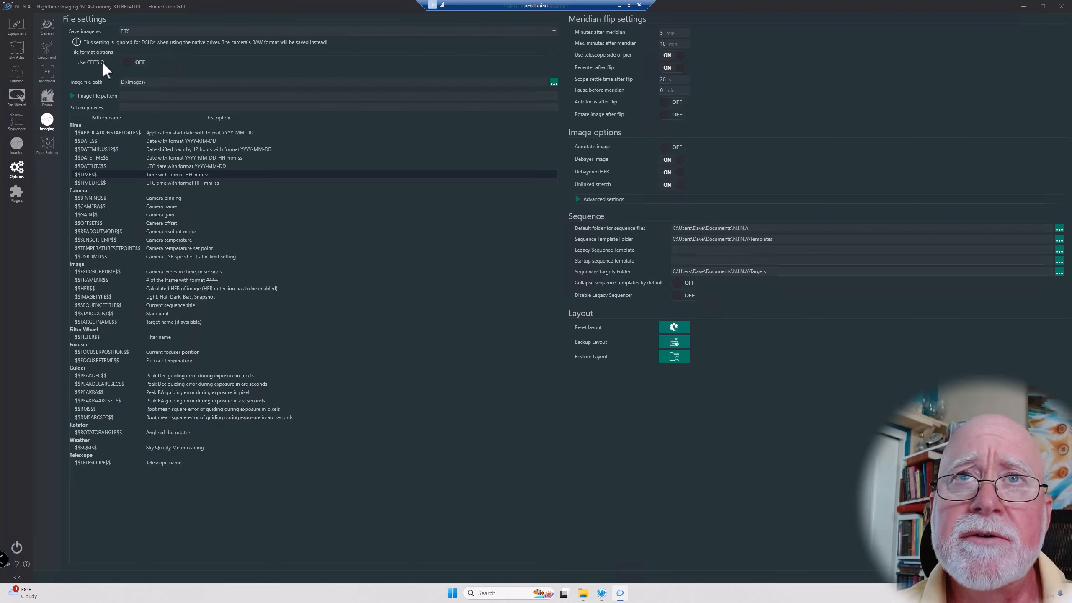
pyautogui.moveTo(103, 62)
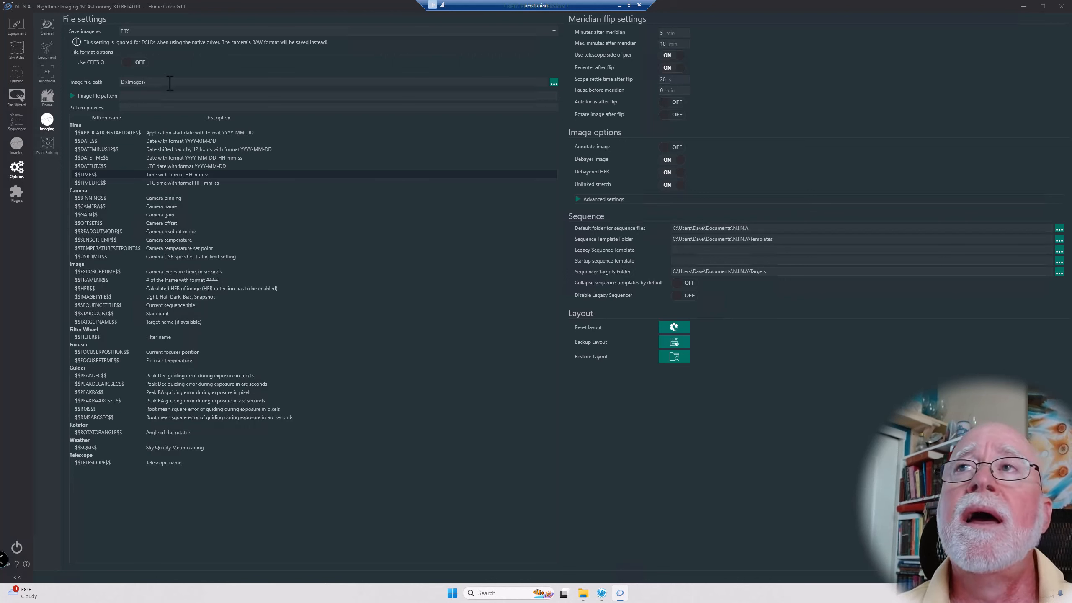
# Step: Browse for the image file path and choose the folder D:\Images\
pyautogui.click(553, 83)
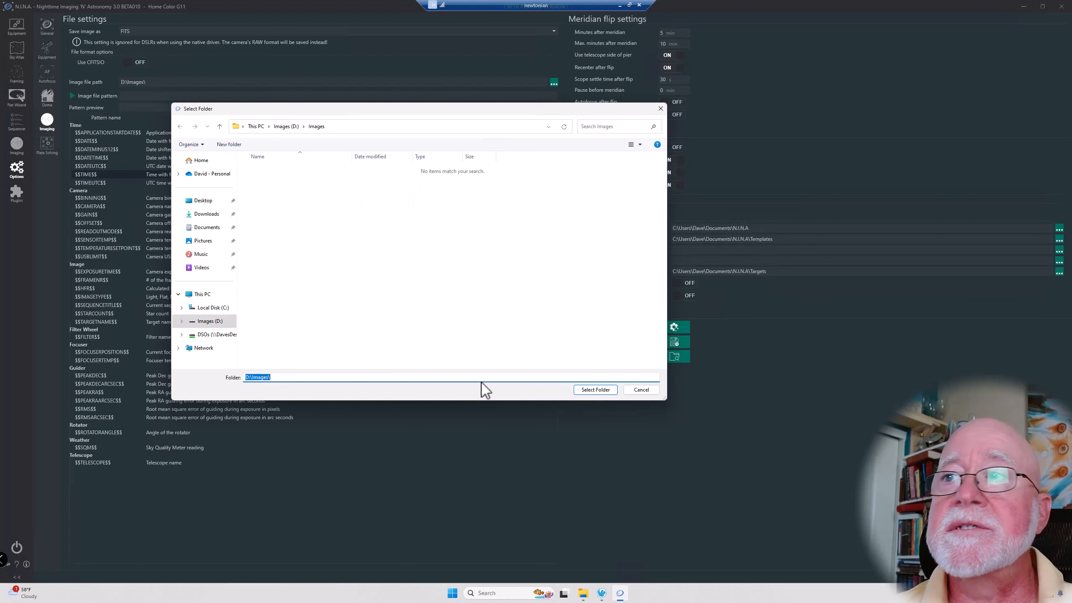
pyautogui.click(594, 390)
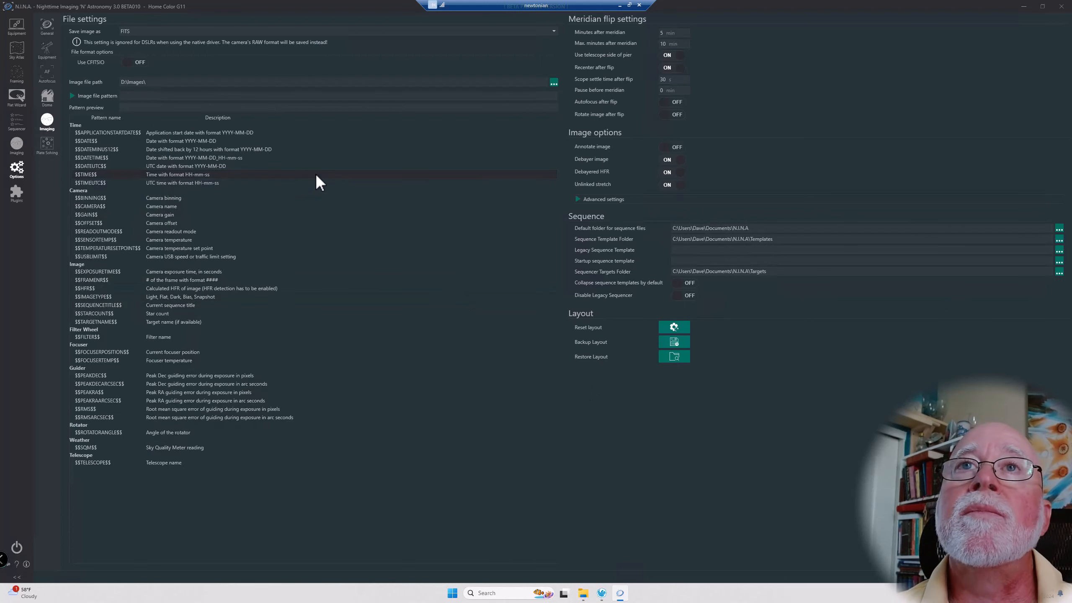
pyautogui.click(151, 82)
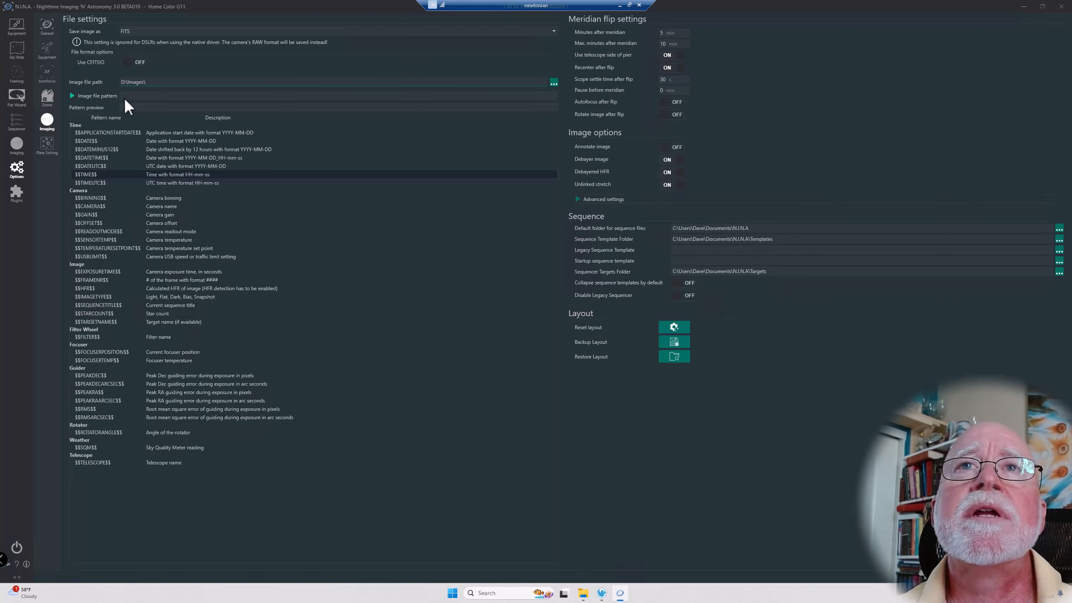
# Step: Expand the image file pattern to examine its separate FLAT, DARK and BIAS fields, and collapse it again
pyautogui.click(71, 95)
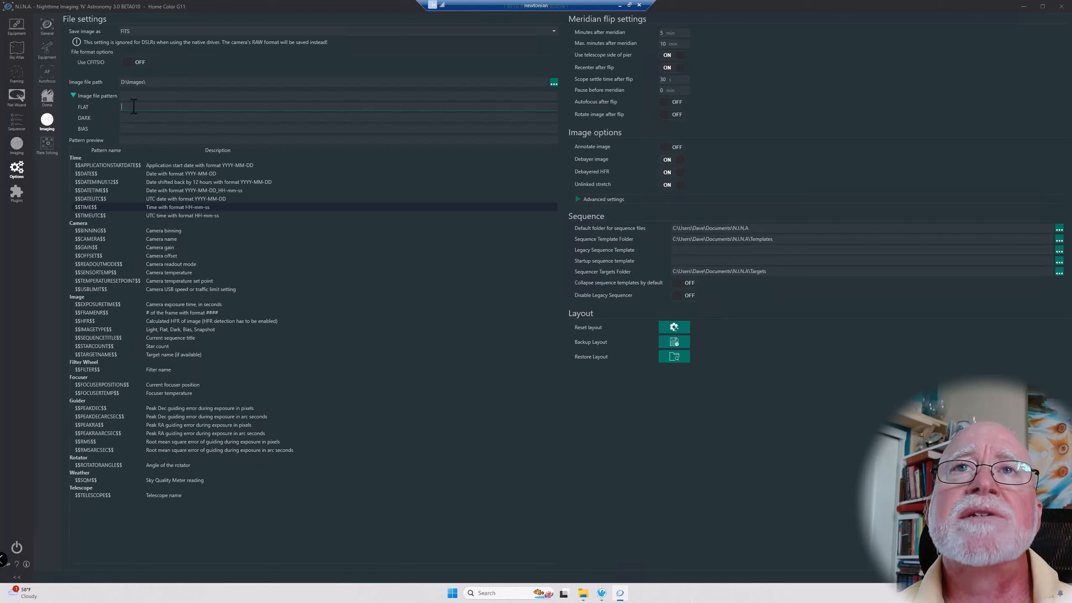
pyautogui.click(133, 130)
pyautogui.click(132, 141)
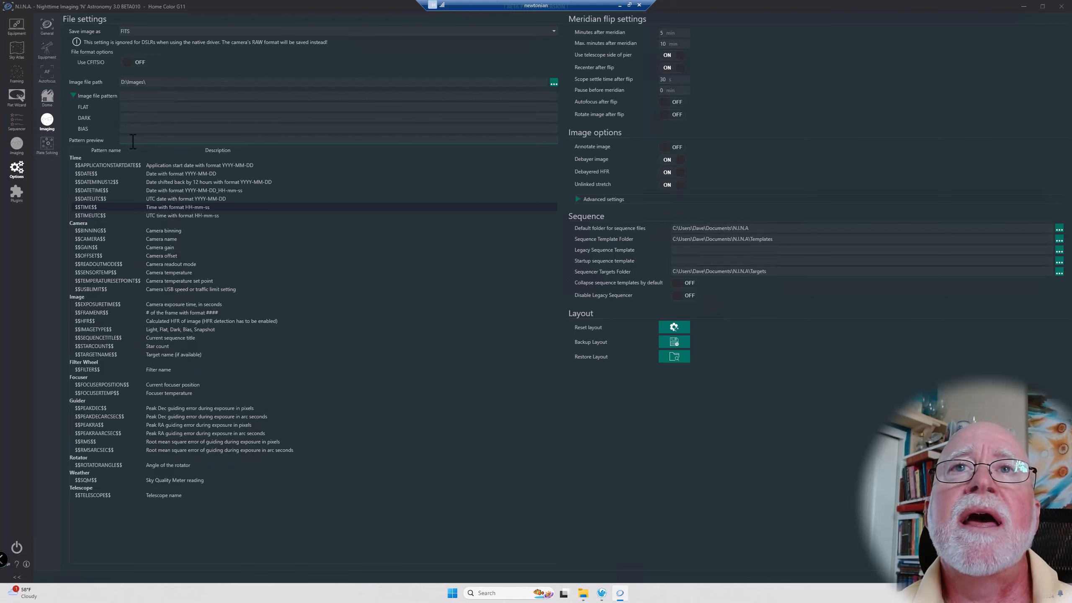
pyautogui.click(125, 95)
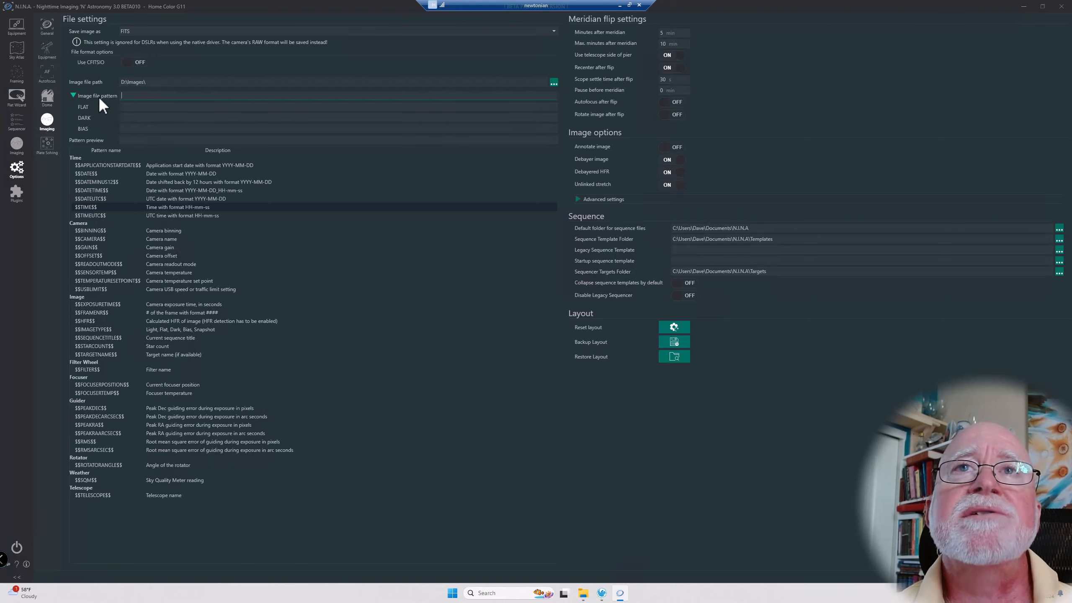
pyautogui.click(73, 95)
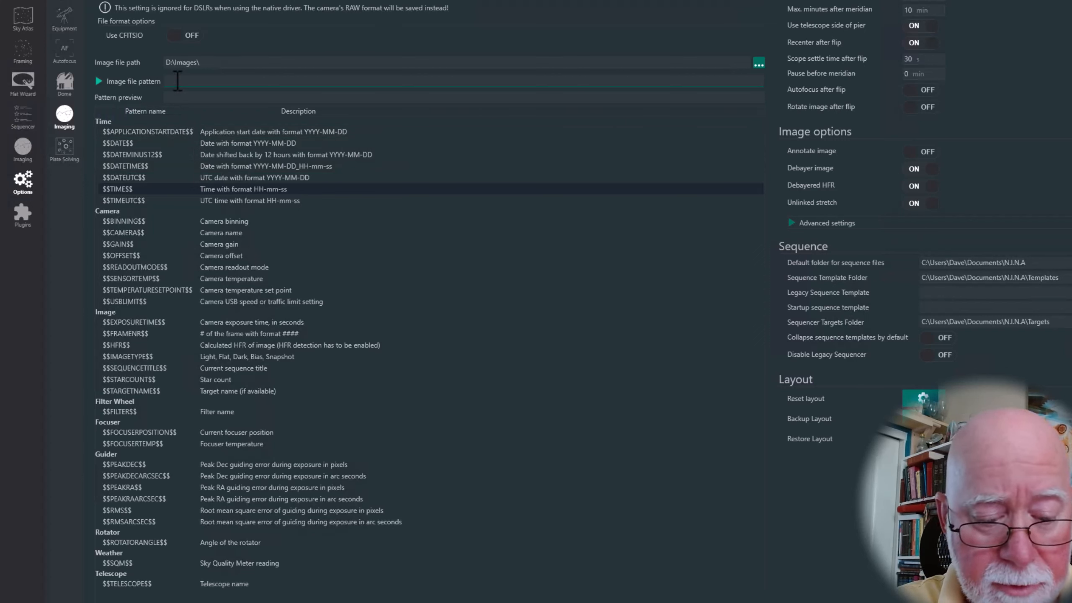
# Step: Start the image file pattern with a target name folder level, $$TARGETNAME$$\
pyautogui.write('$$')
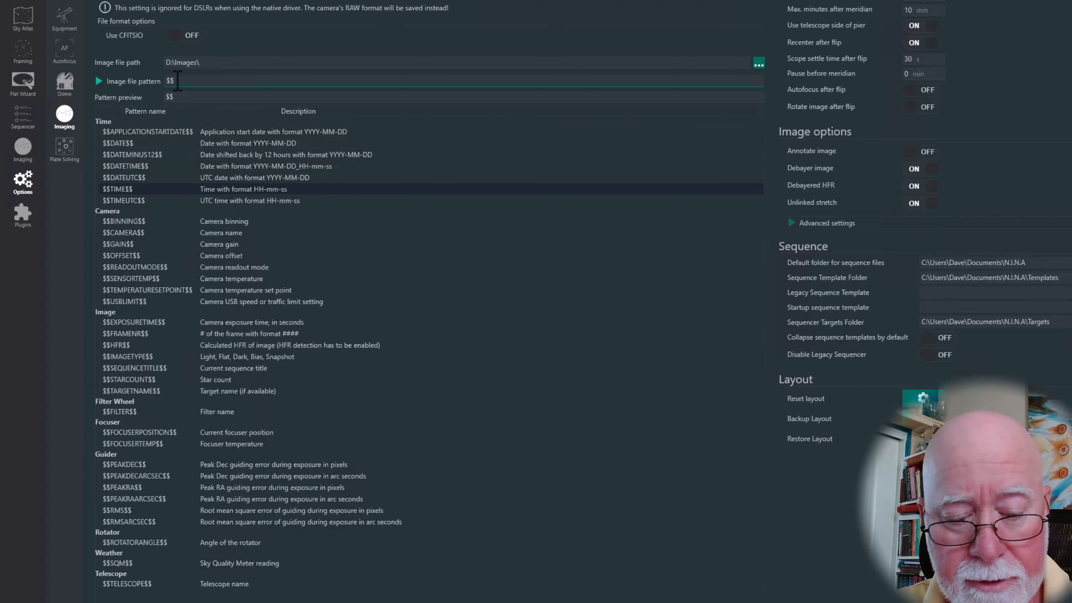
pyautogui.write('TARGETNAME')
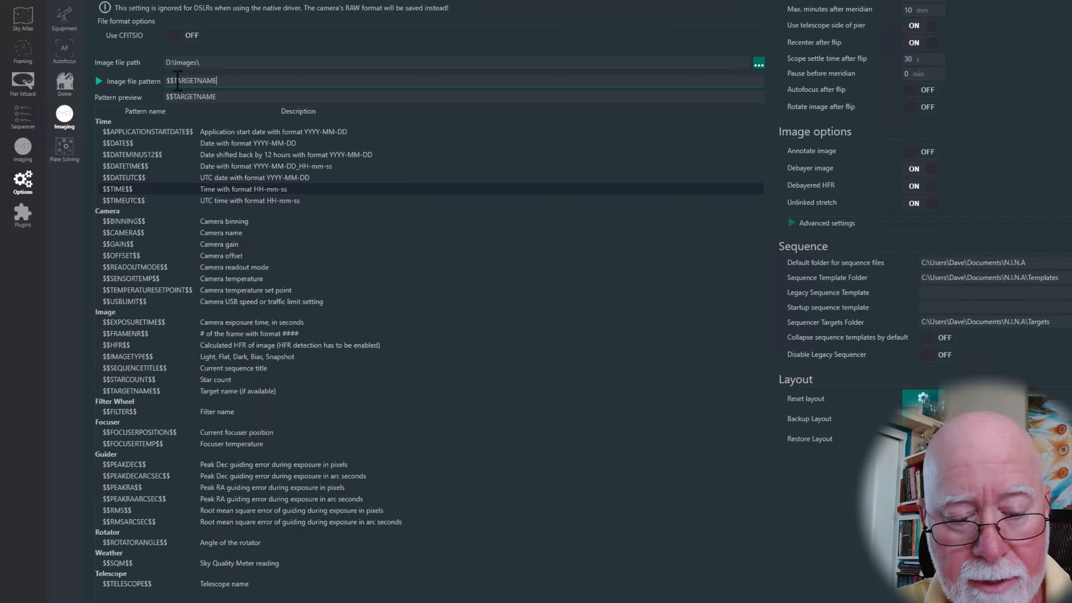
pyautogui.write('$$')
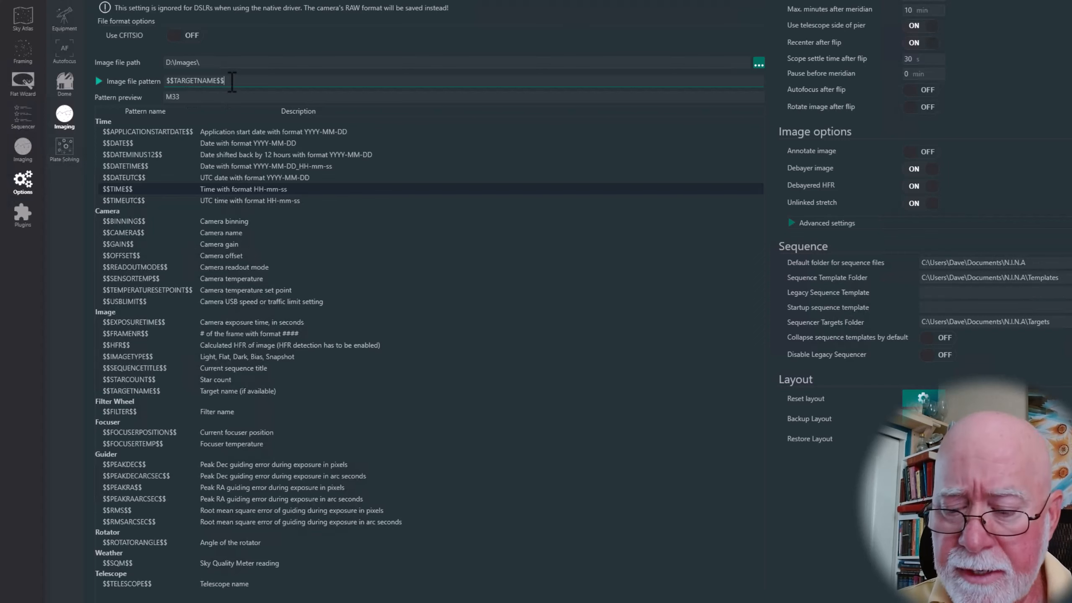
pyautogui.write('\\')
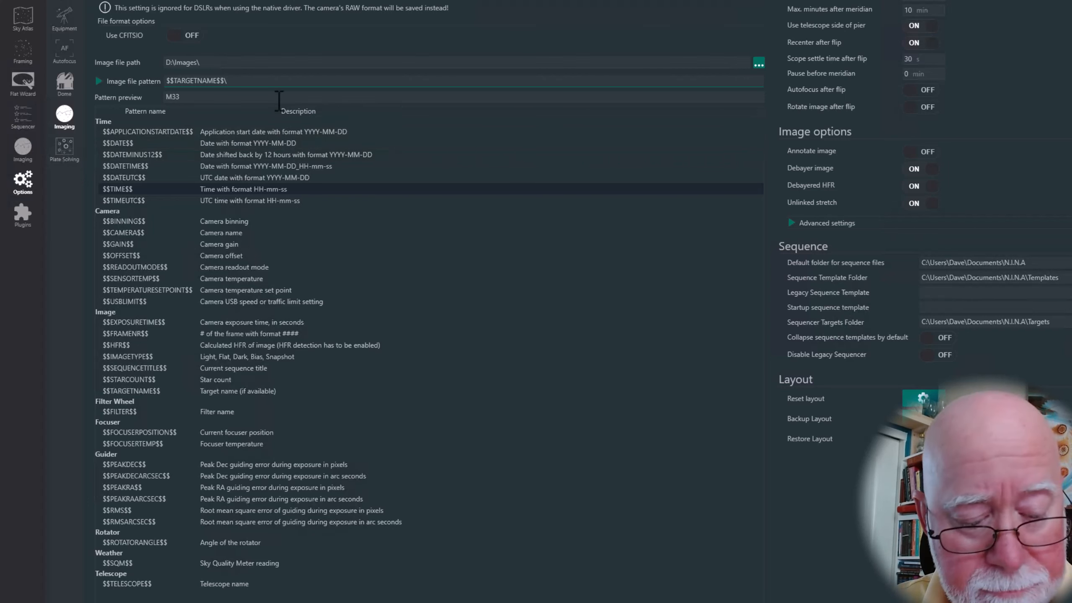
# Step: Add a folder level for the date shifted back 12 hours, $$DATEMINUS12$$\, to the image file pattern
pyautogui.write('$$')
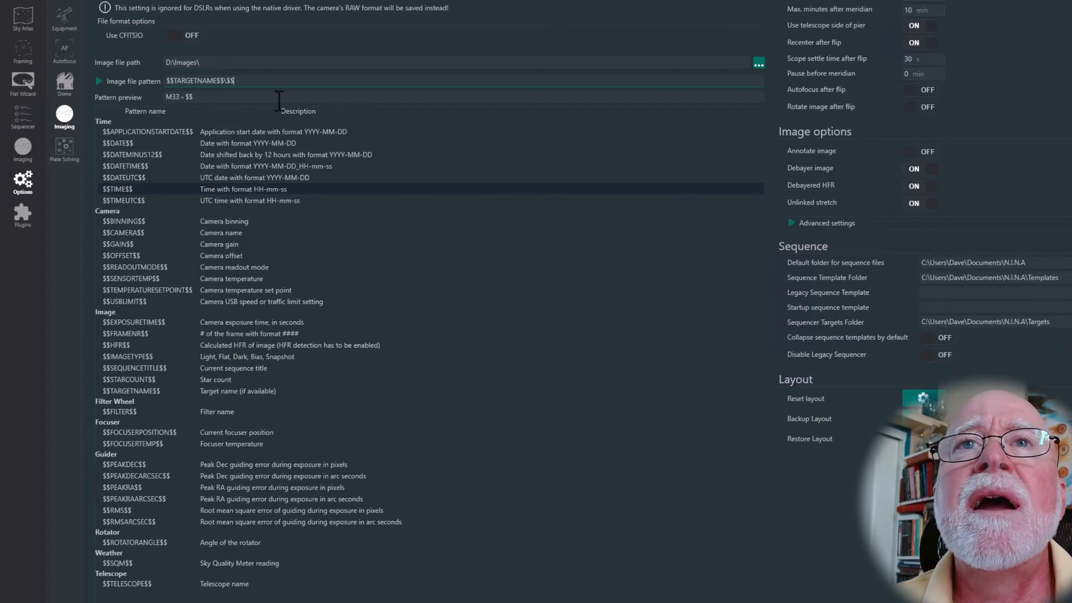
pyautogui.write('DATE')
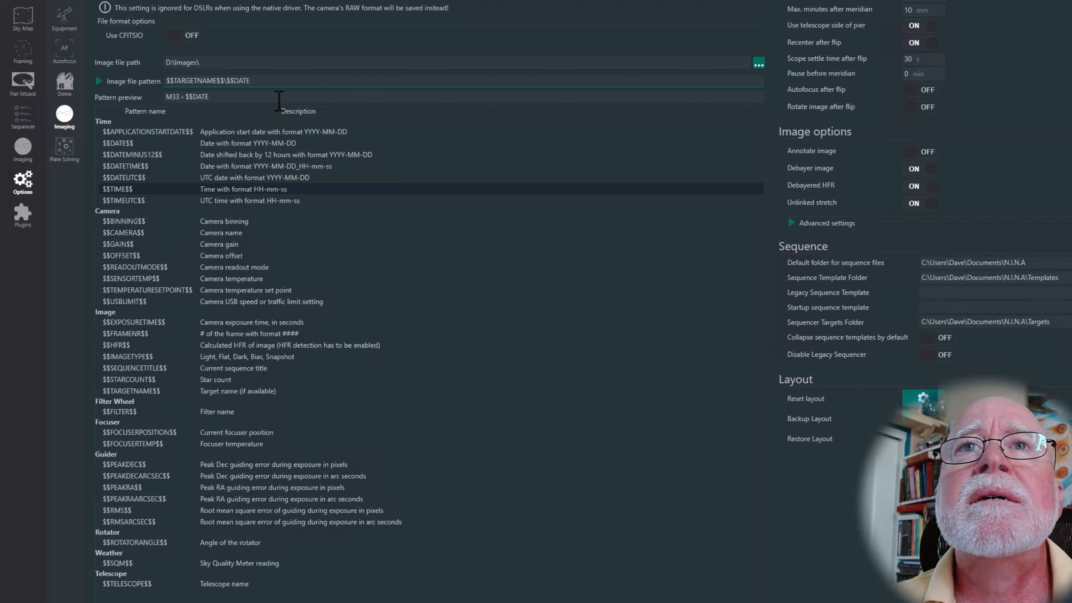
pyautogui.write('MINUS')
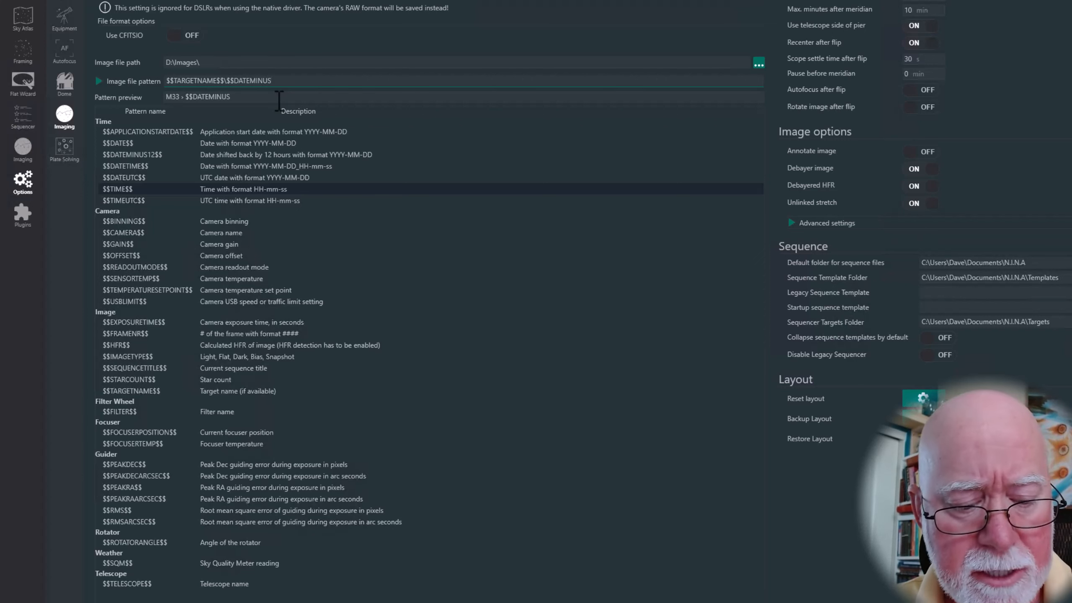
pyautogui.write('12$$\\')
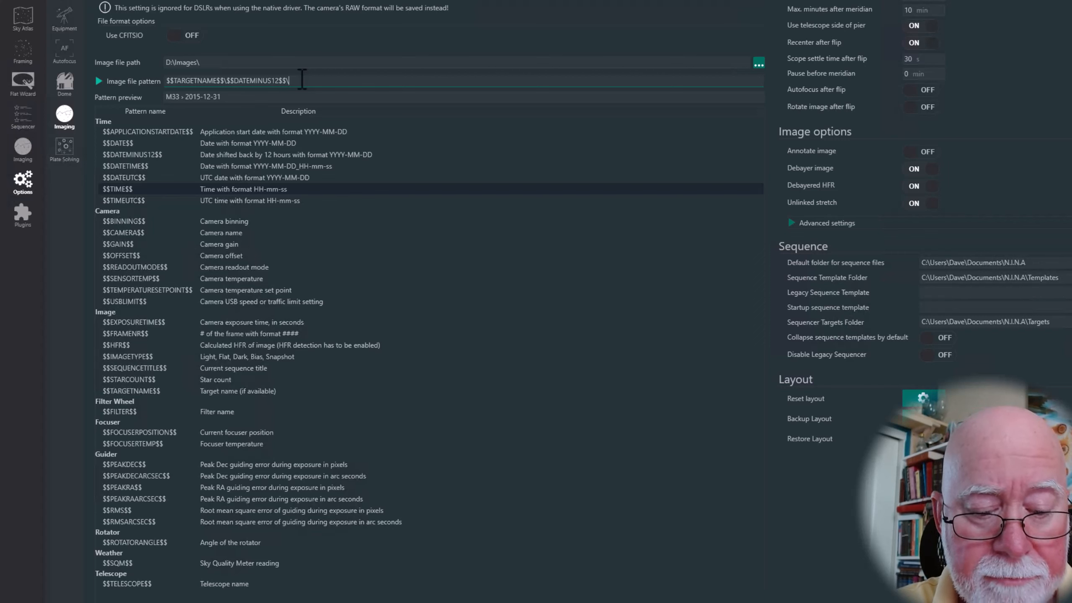
# Step: Add an image type folder level, $$IMAGETYPE$$\, to the end of the image file pattern
pyautogui.write('$$')
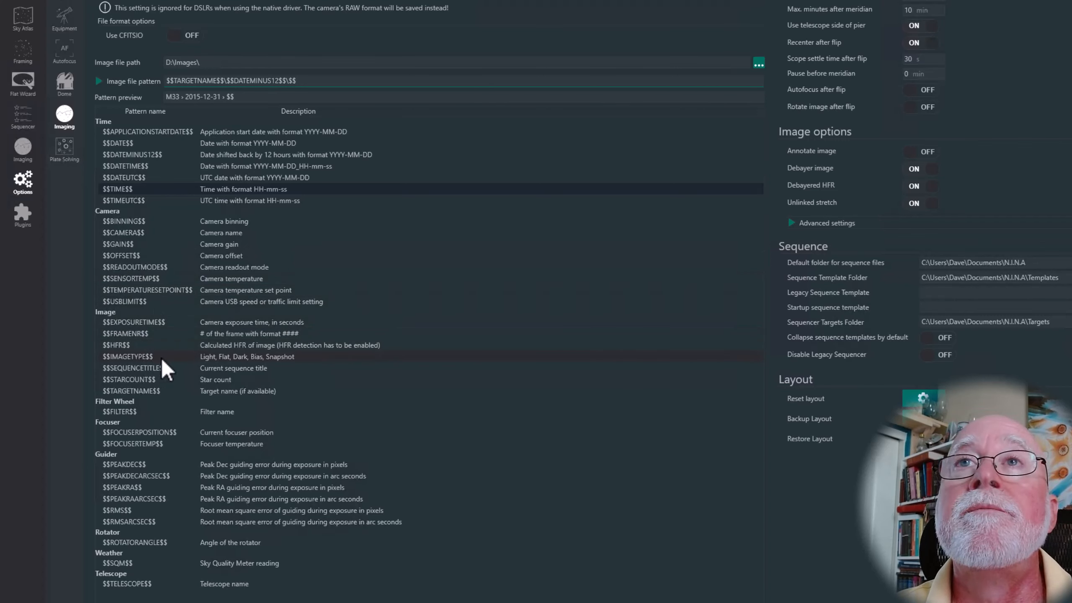
pyautogui.write('IMAGETYPE')
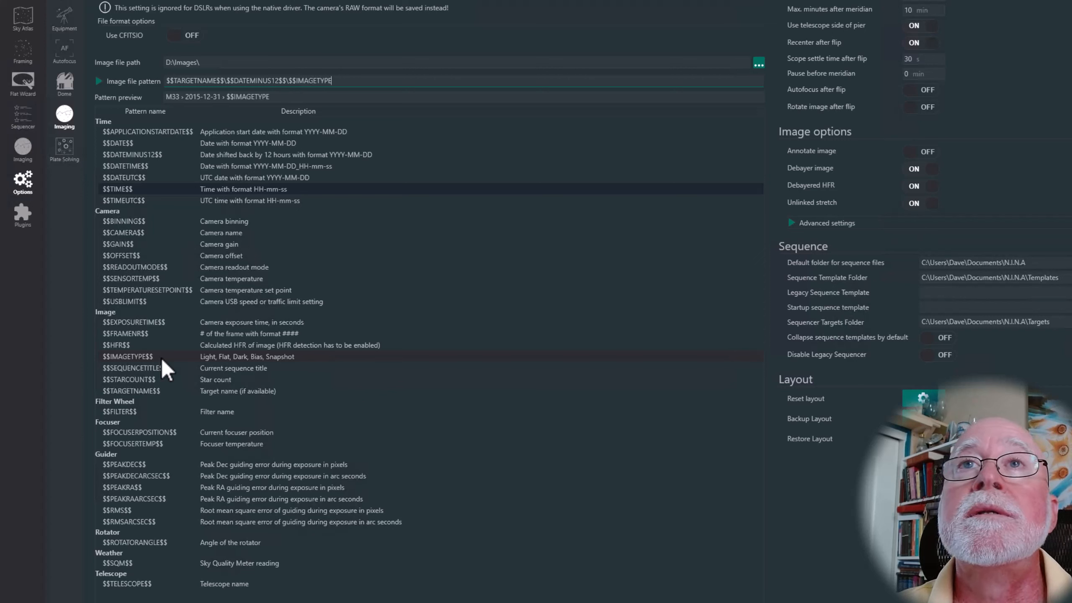
pyautogui.write('$$')
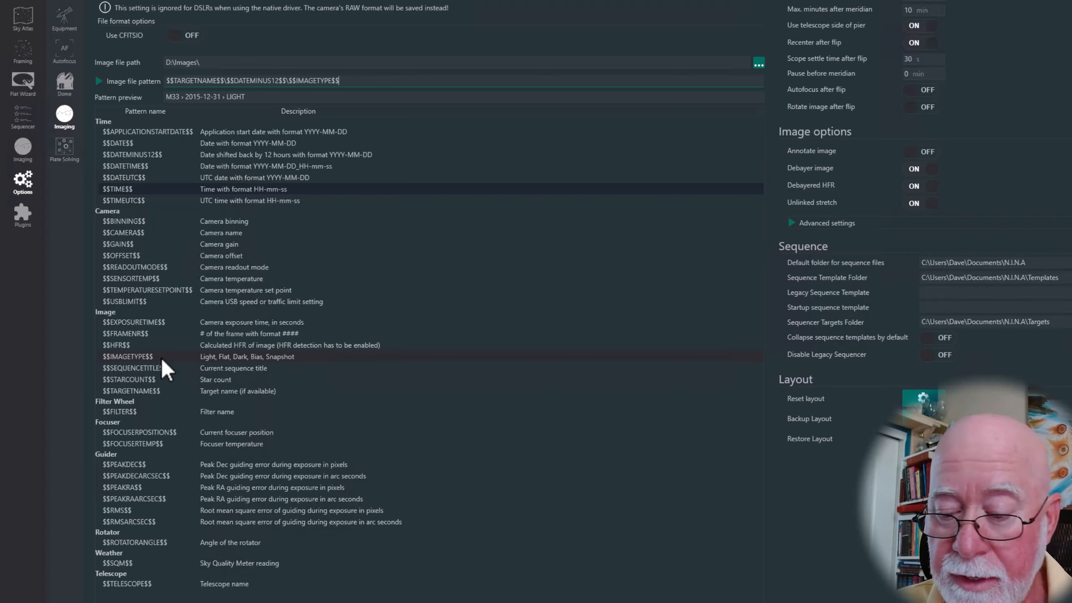
pyautogui.write('\\')
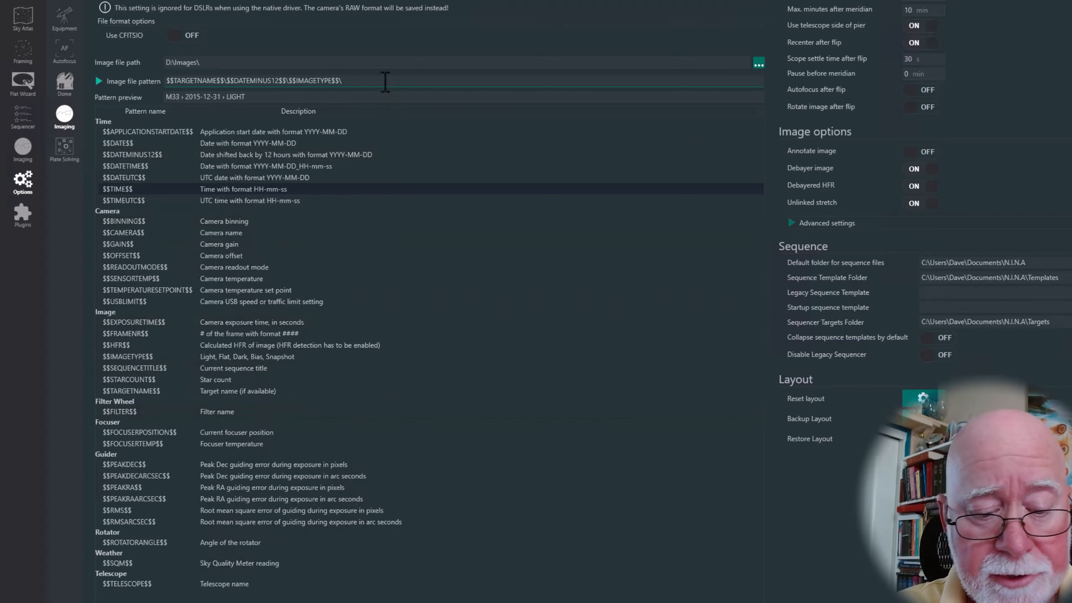
# Step: Append the filter name token $$FILTER$$ to the image file pattern, correcting its spelling
pyautogui.write('$$FILETER')
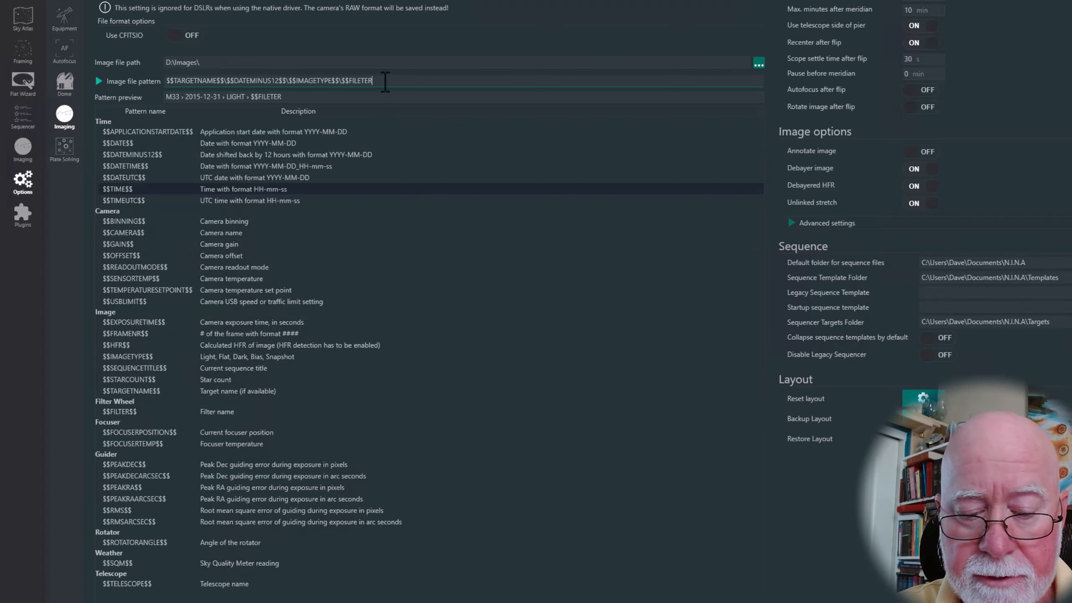
pyautogui.write('$$')
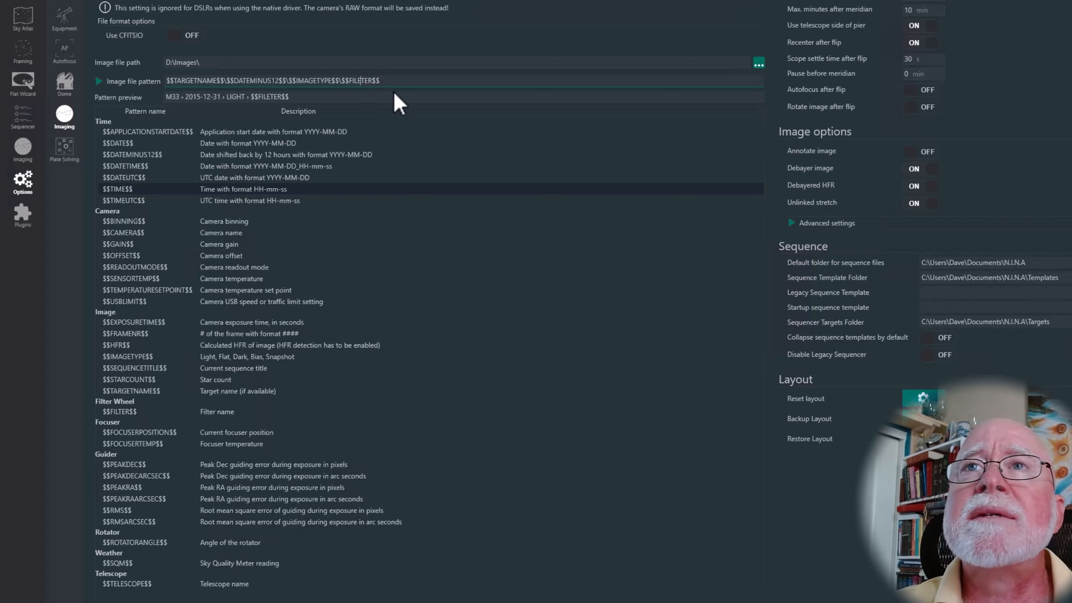
pyautogui.press('BackSpace')
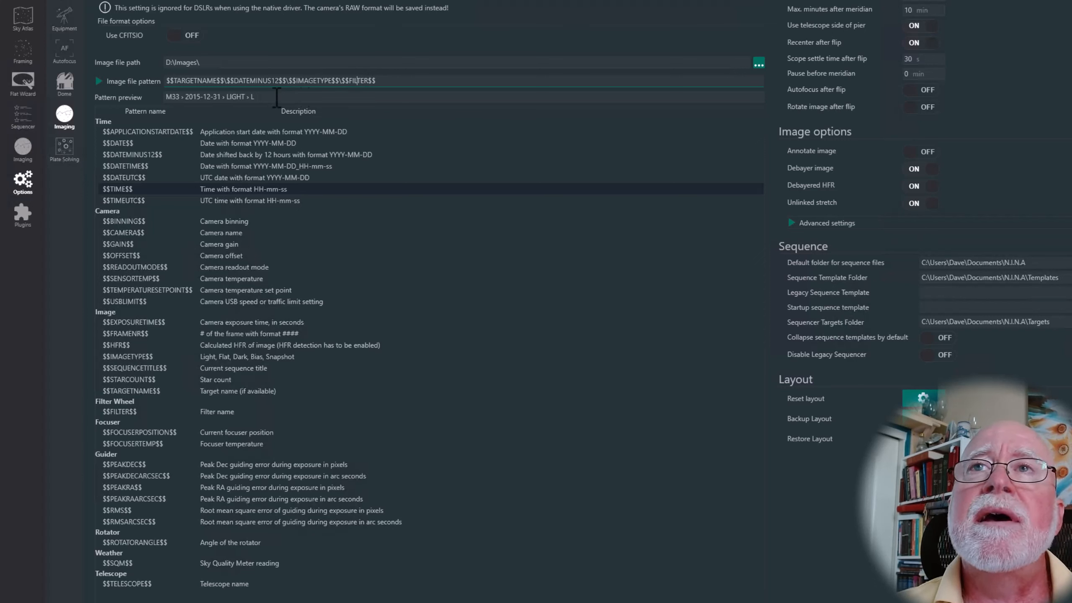
pyautogui.click(386, 80)
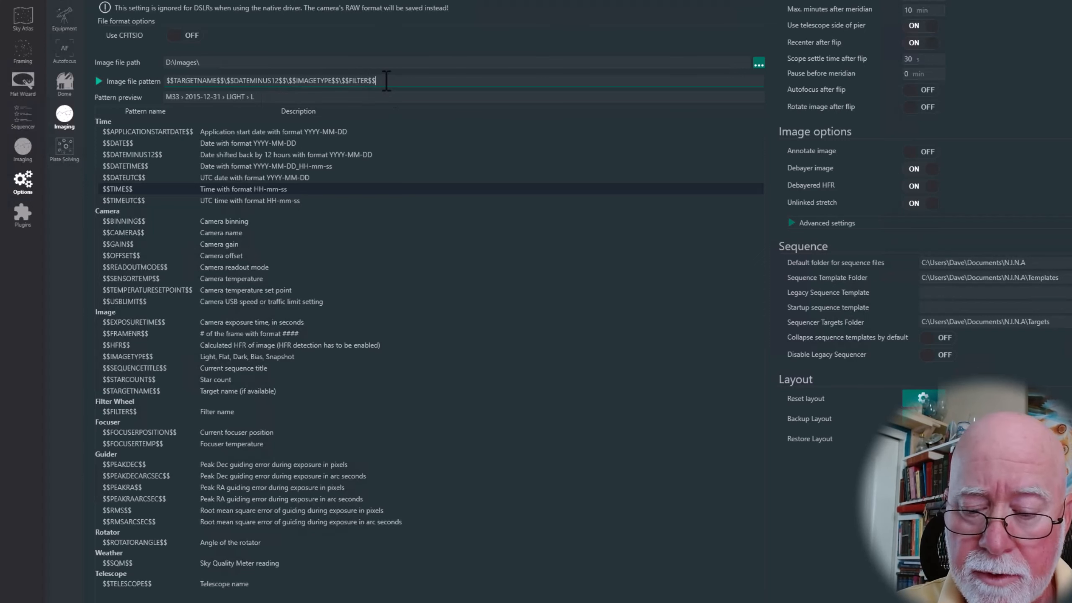
# Step: Append an underscore and the uppercase guiding error token $$RMS$$ to the image file pattern
pyautogui.write('_')
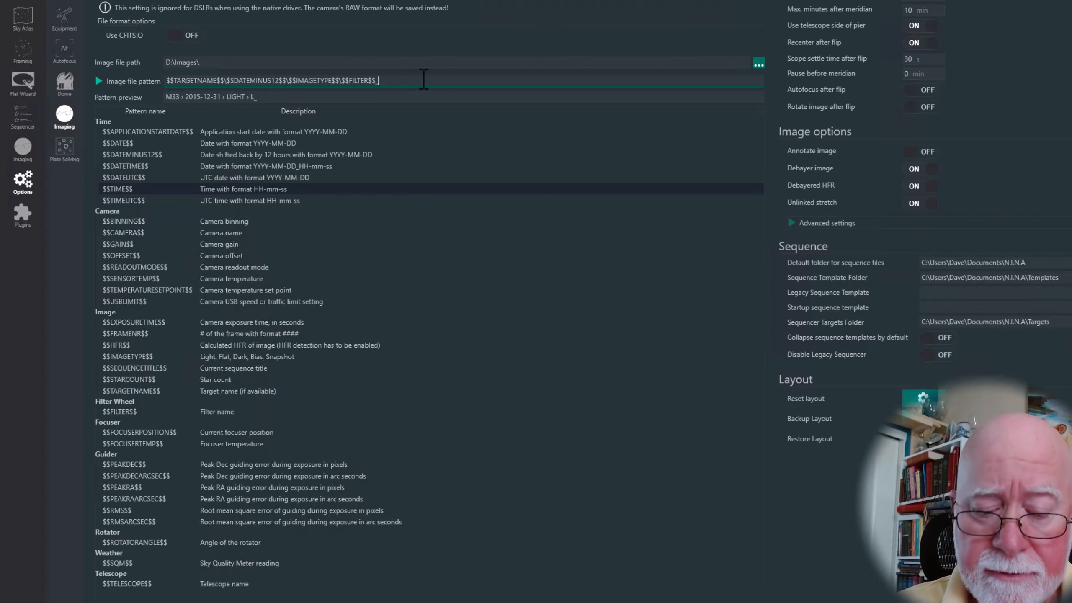
pyautogui.write('$$')
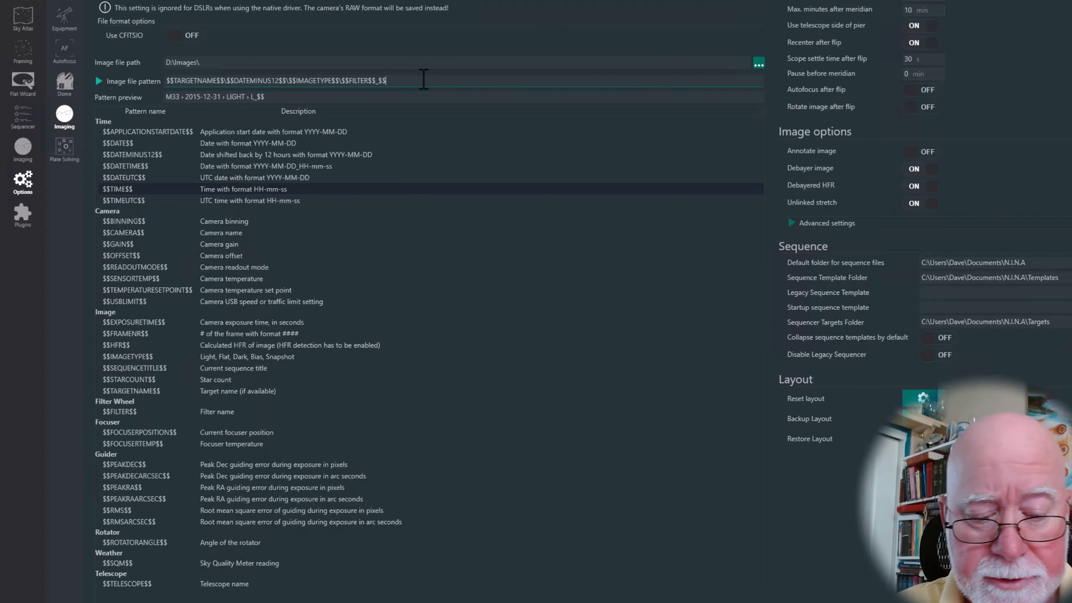
pyautogui.write('rms$$')
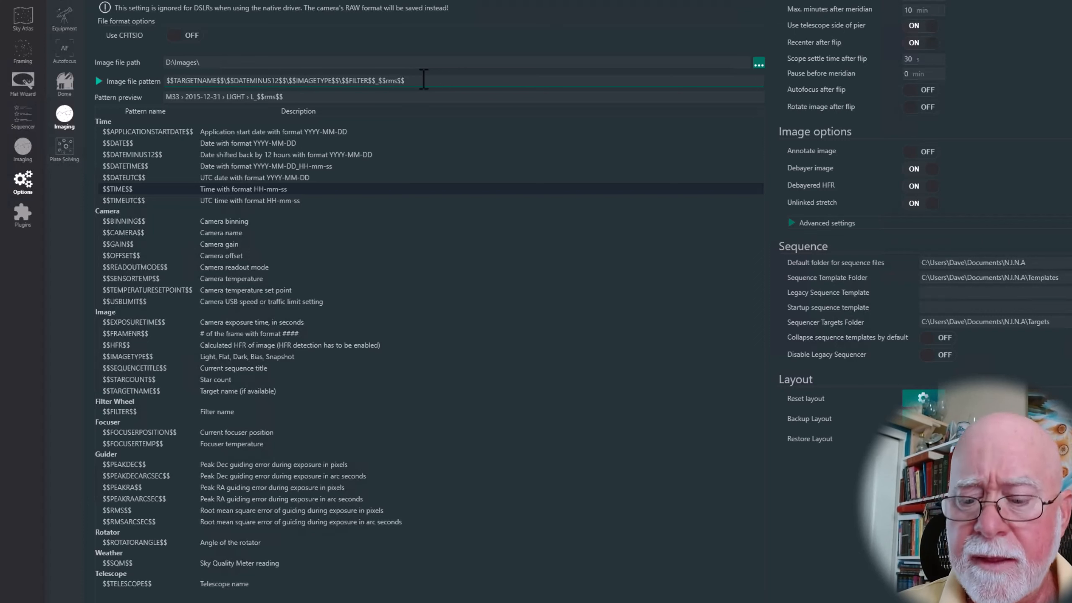
pyautogui.press('BackSpace')
pyautogui.press('BackSpace')
pyautogui.press('BackSpace')
pyautogui.press('BackSpace')
pyautogui.press('BackSpace')
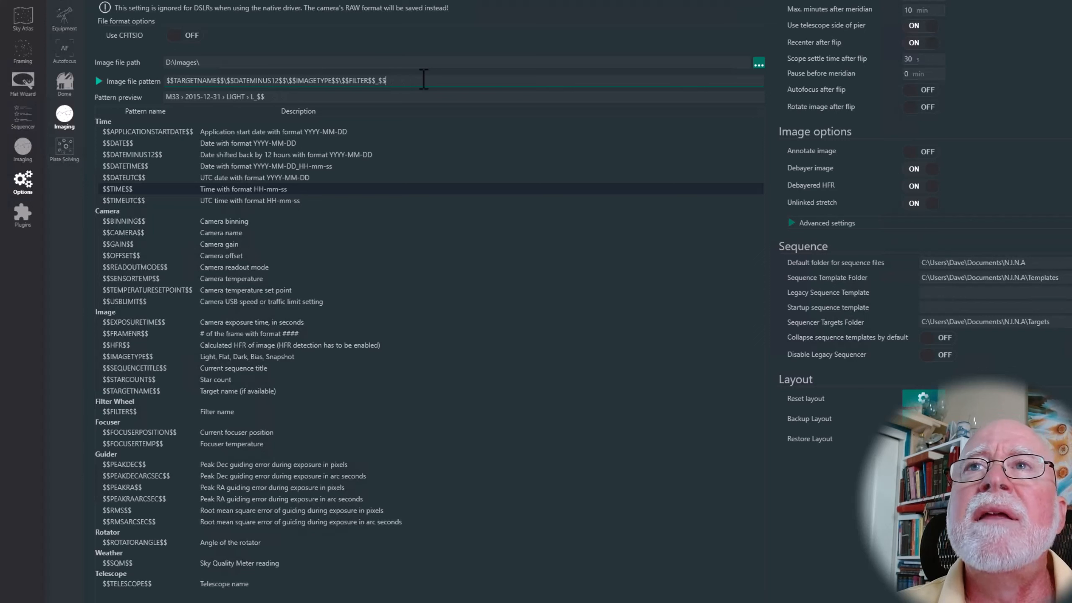
pyautogui.write('RMS')
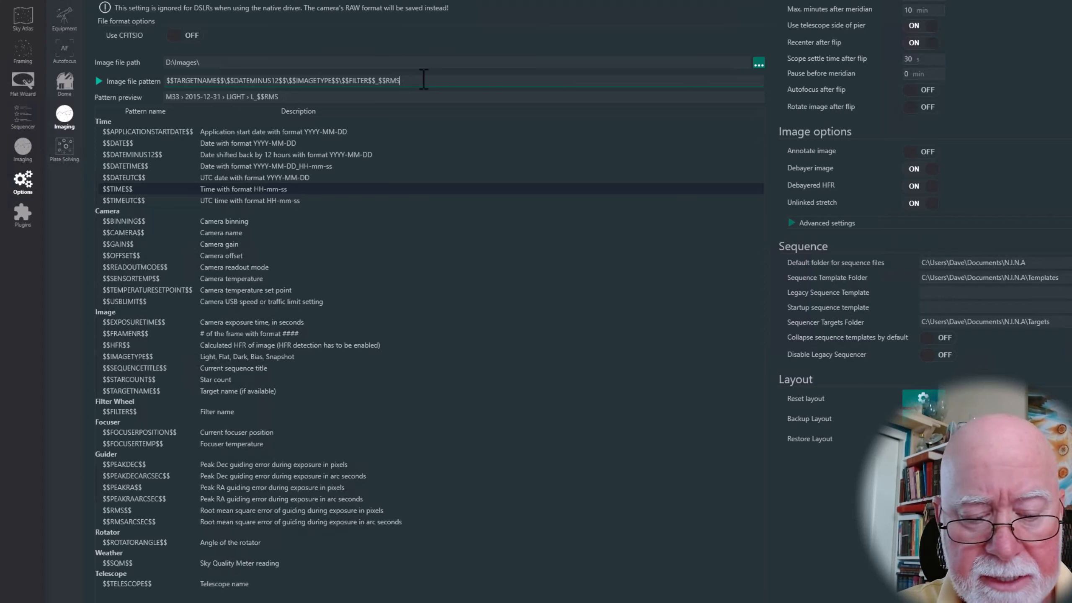
pyautogui.write('$$')
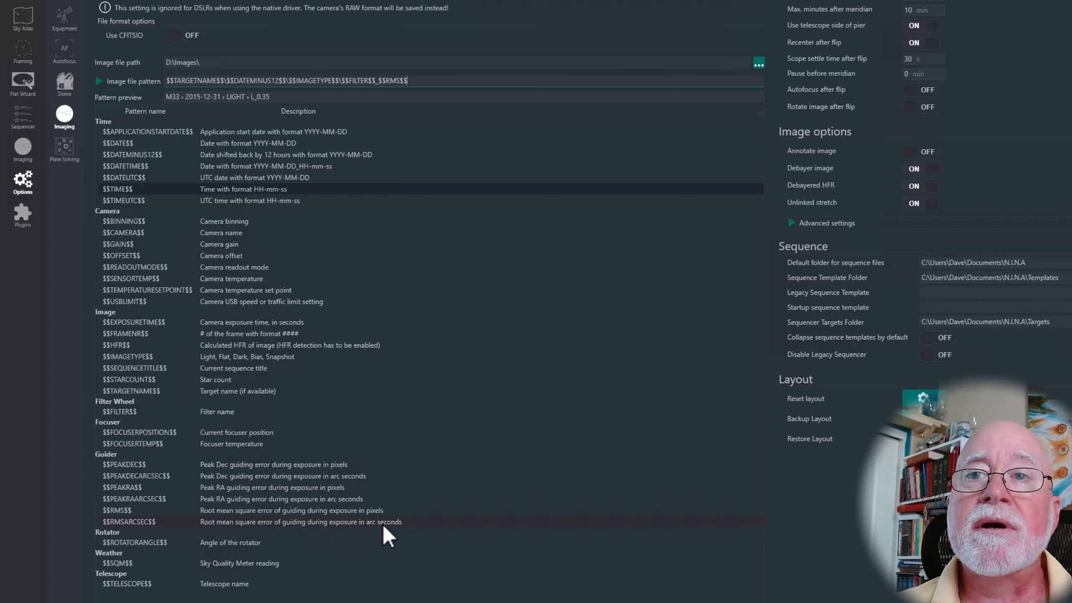
# Step: Change the guiding error token in the image file pattern to the arc-second version, $$RMSARCSEC$$, and append the label " RMS_"
pyautogui.click(402, 84)
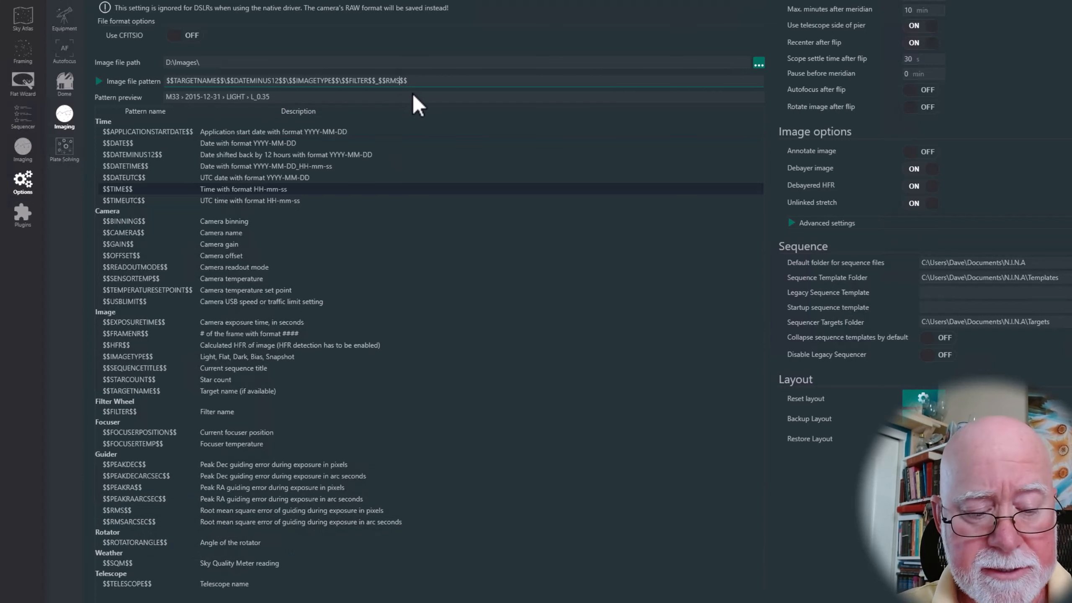
pyautogui.write('ARCSE')
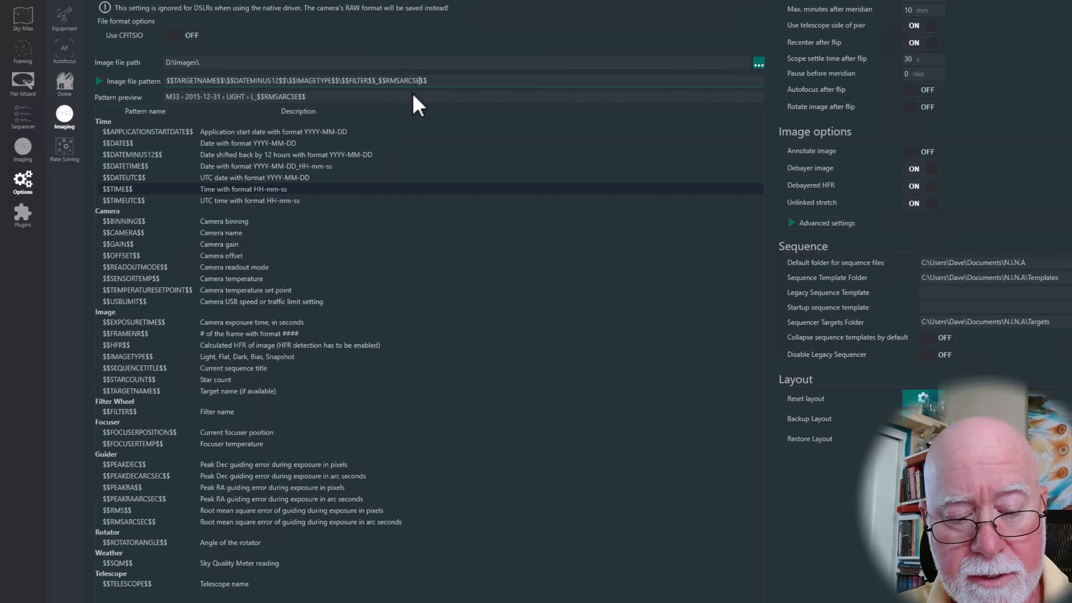
pyautogui.write('C')
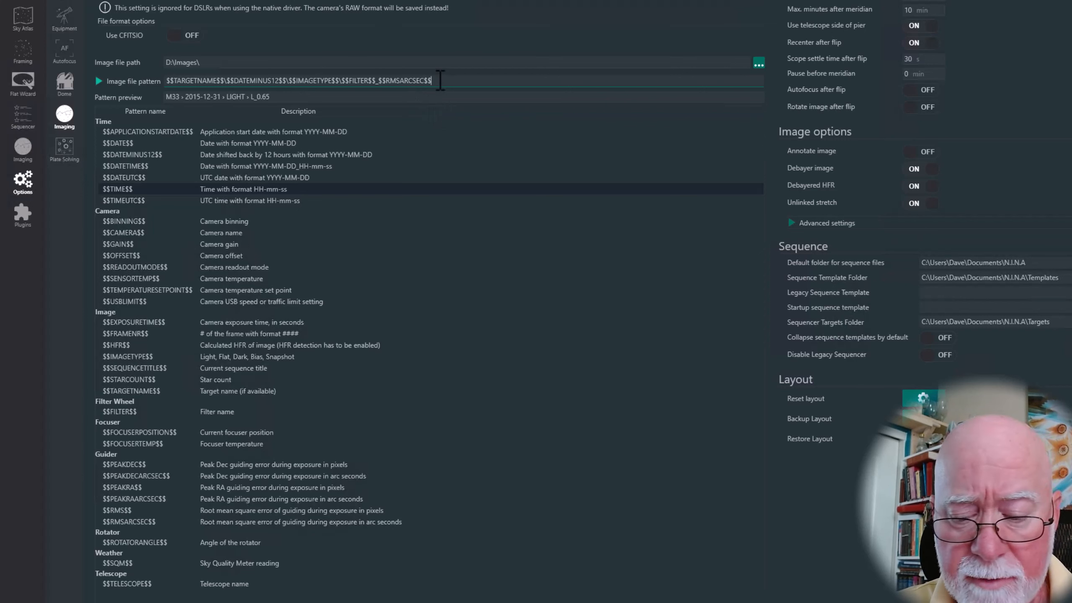
pyautogui.write('RMS_')
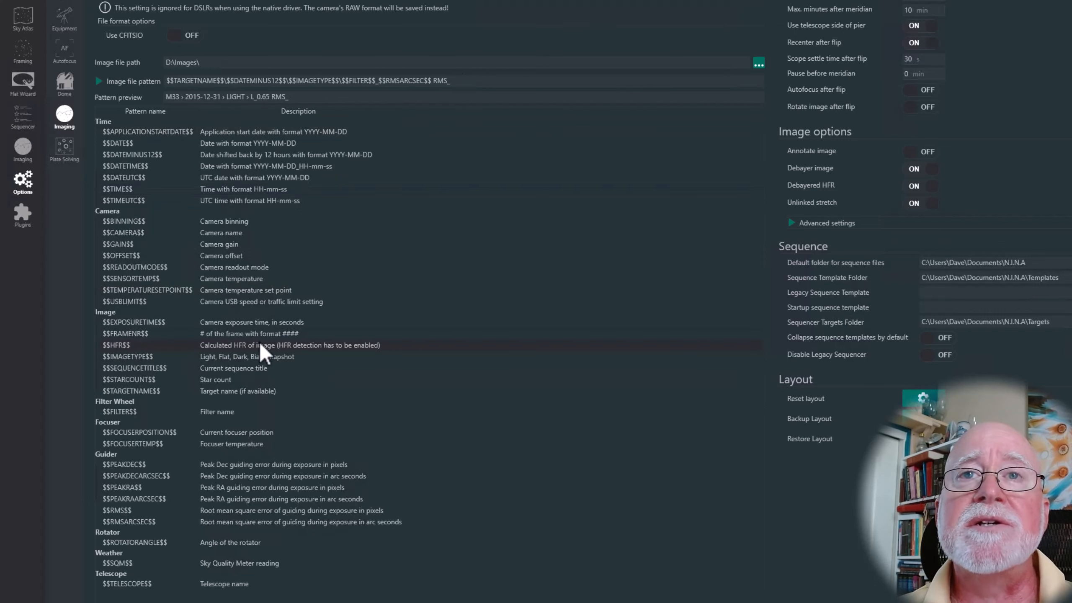
# Step: Append the calculated HFR token with its label, $$HFR$$ HFR_, to the end of the image file pattern
pyautogui.click(460, 81)
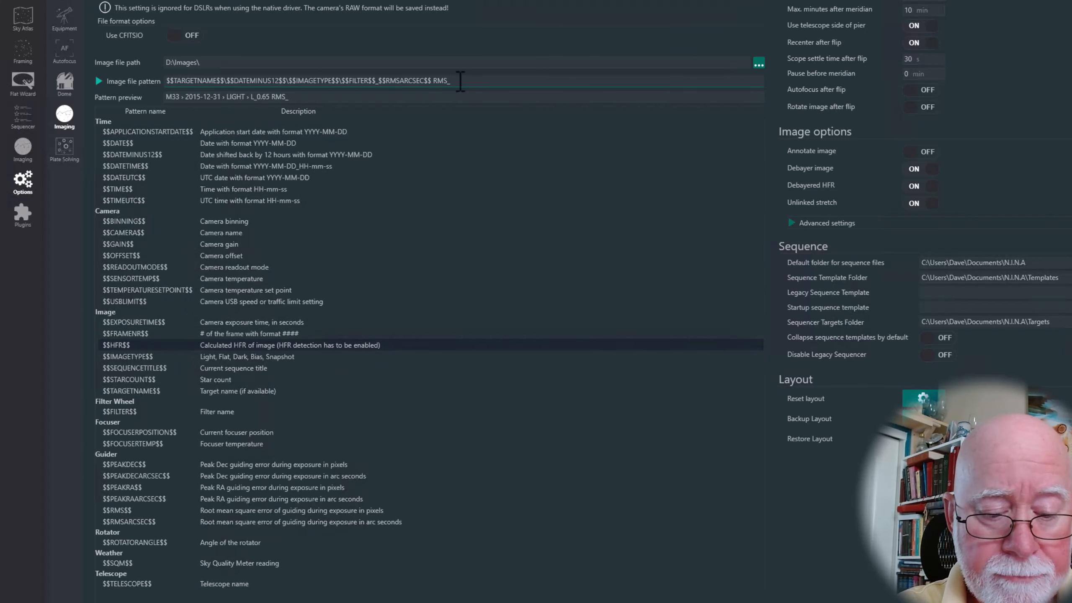
pyautogui.write('$$')
pyautogui.write('HF')
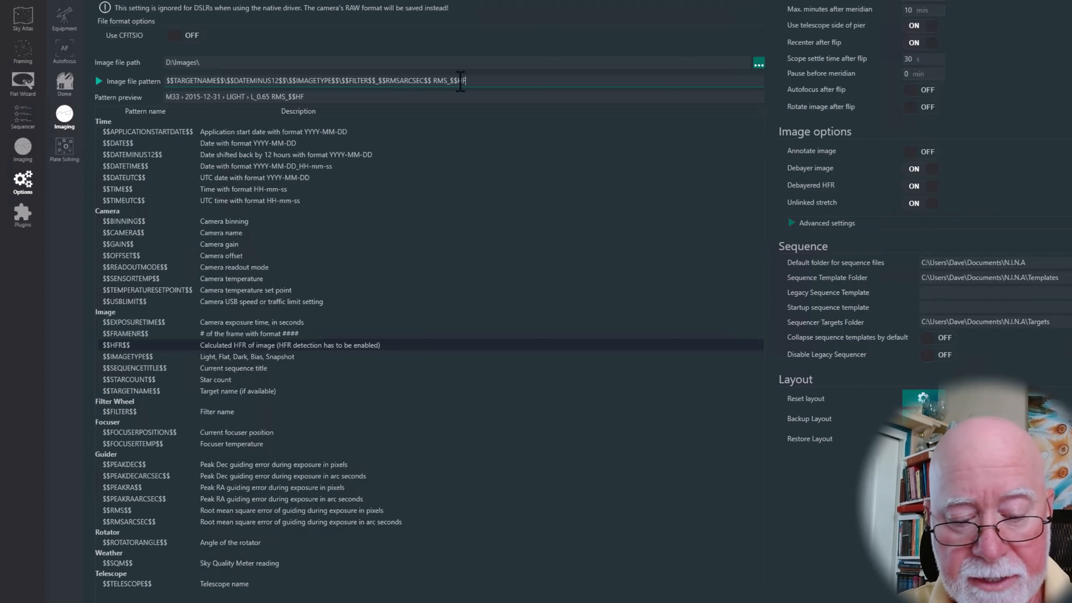
pyautogui.write('R$$')
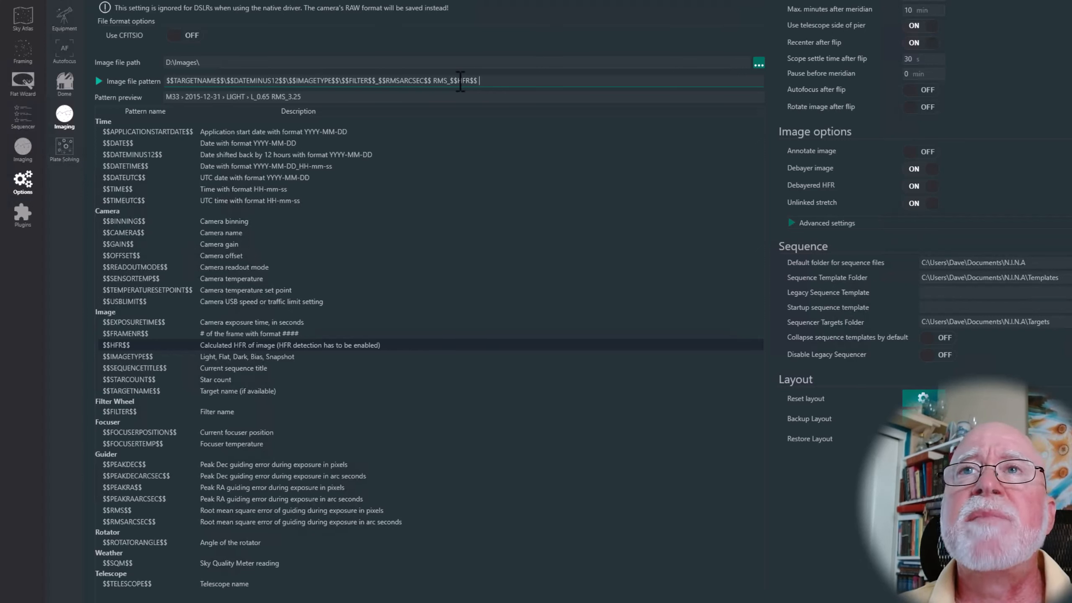
pyautogui.write(' HFR')
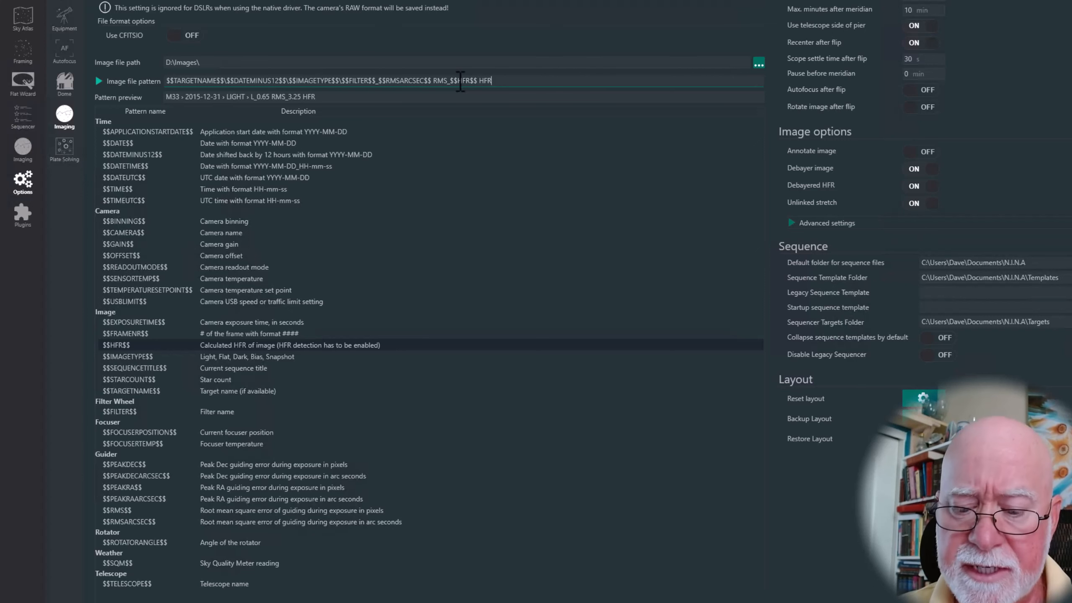
pyautogui.write('_')
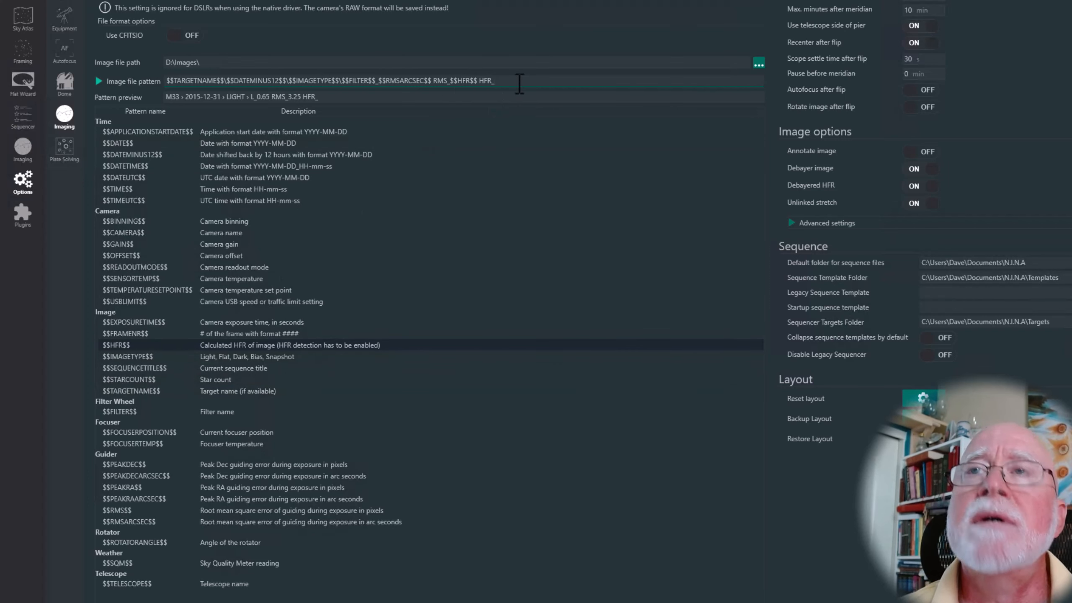
# Step: Append the star count token with its label, $$STARCOUNT$$ Stars_, to the end of the image file pattern
pyautogui.write('$')
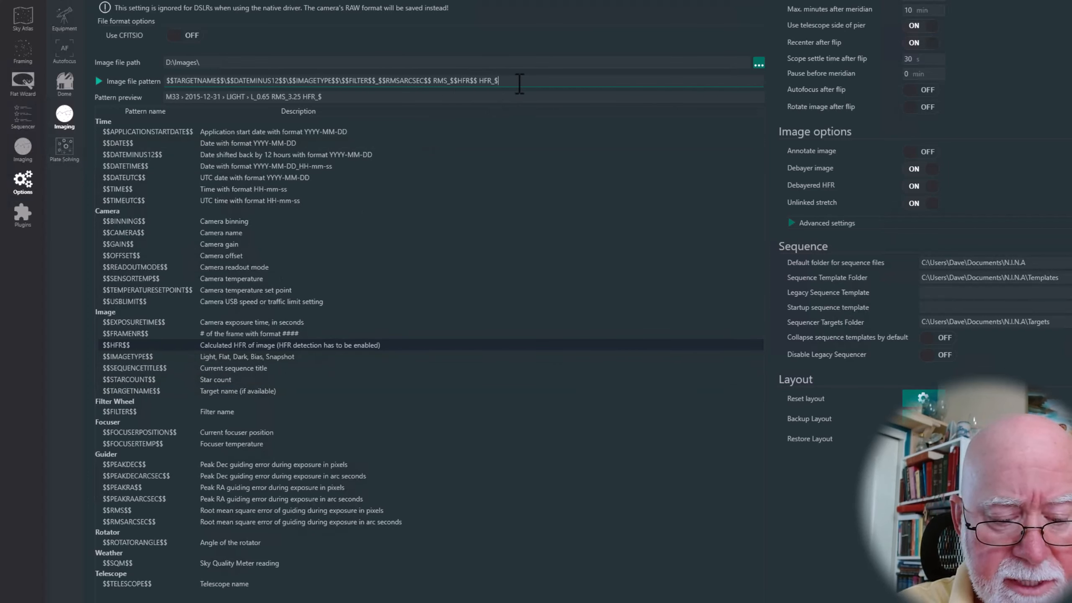
pyautogui.write('$STAR')
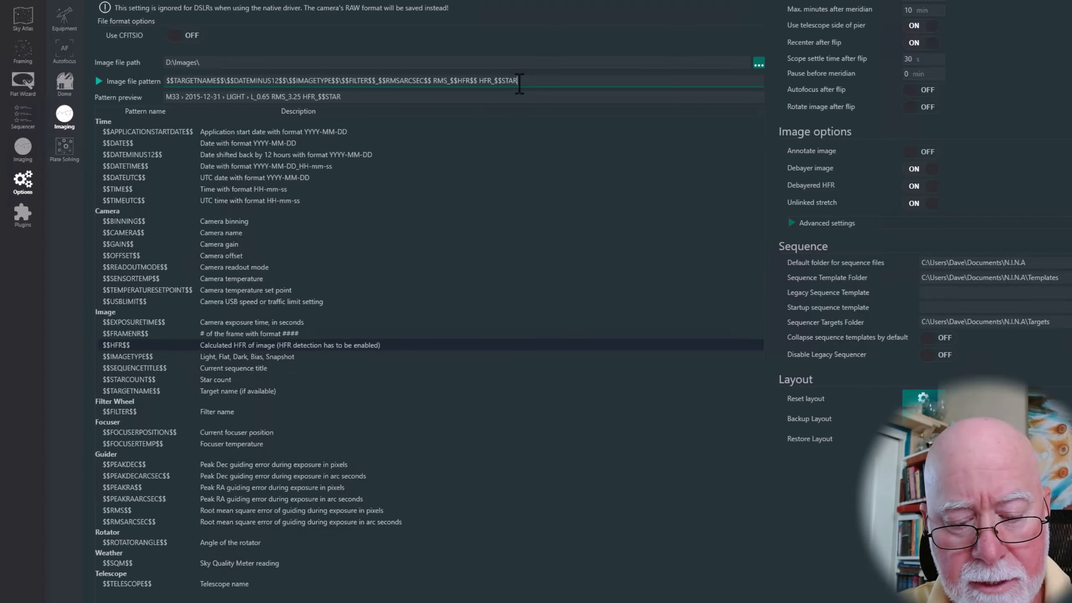
pyautogui.write('COUNT$$')
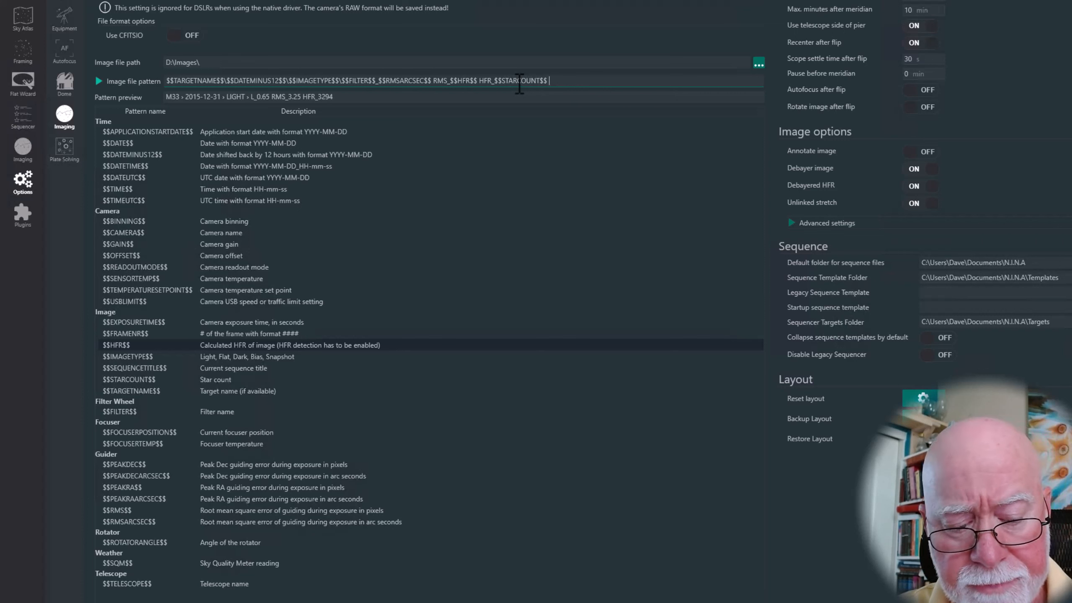
pyautogui.write(' S')
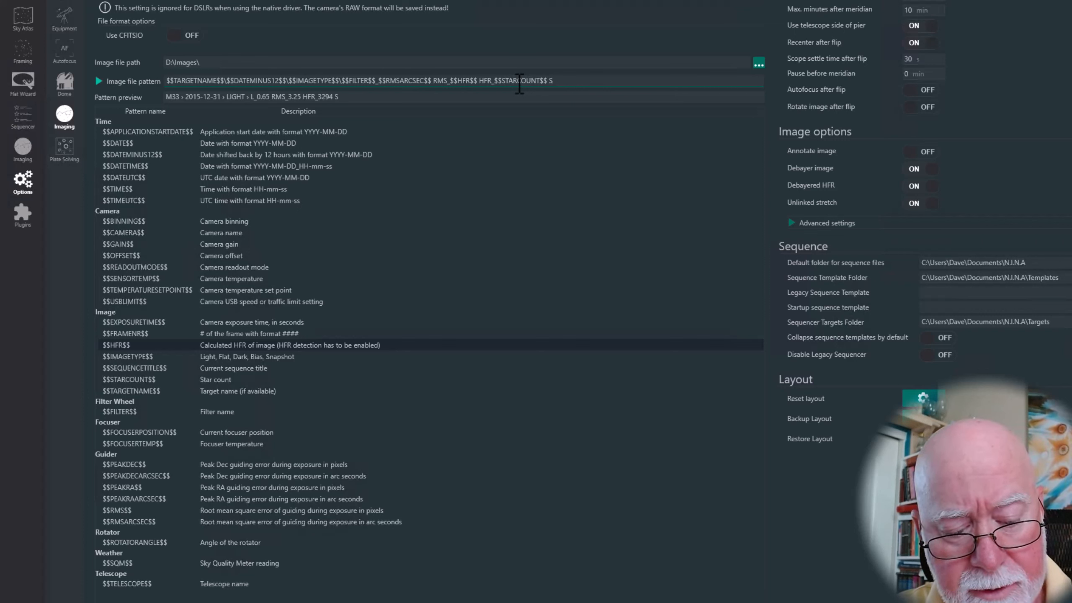
pyautogui.write('tars_')
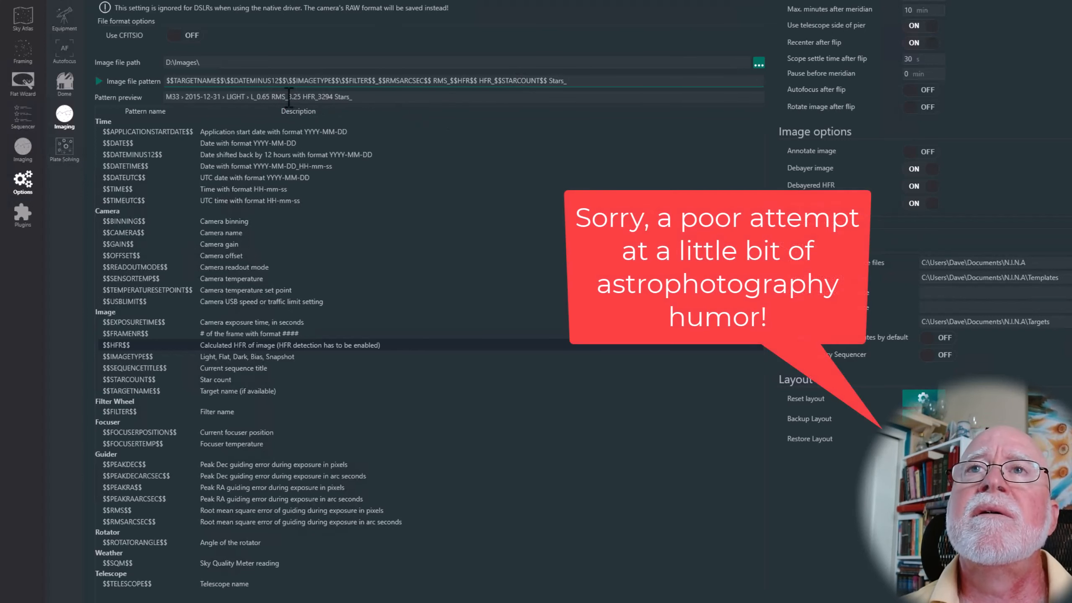
pyautogui.moveTo(290, 97); pyautogui.dragTo(311, 98)
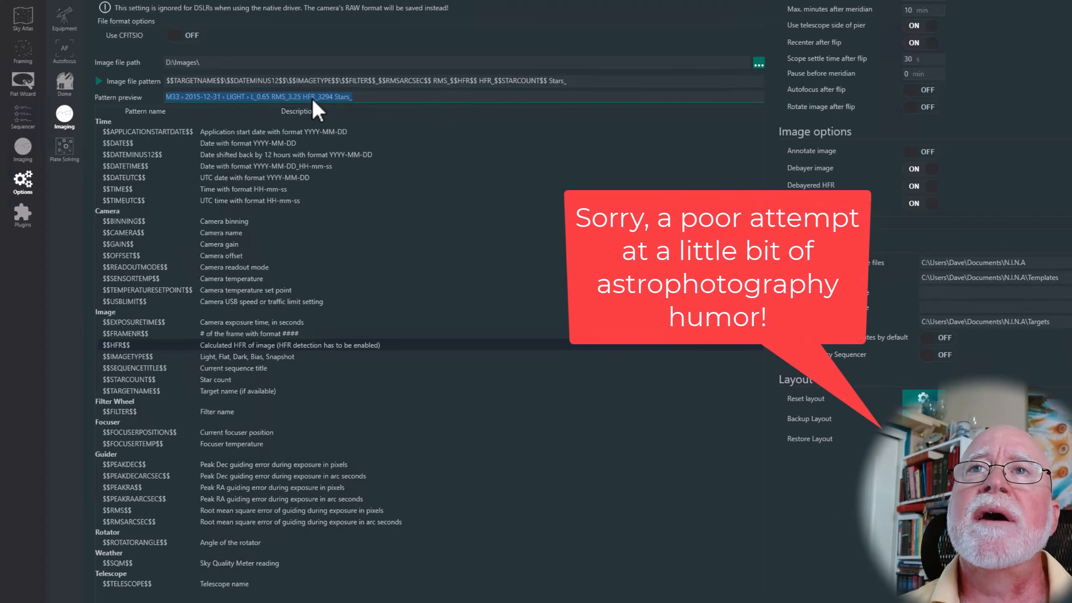
pyautogui.click(312, 97)
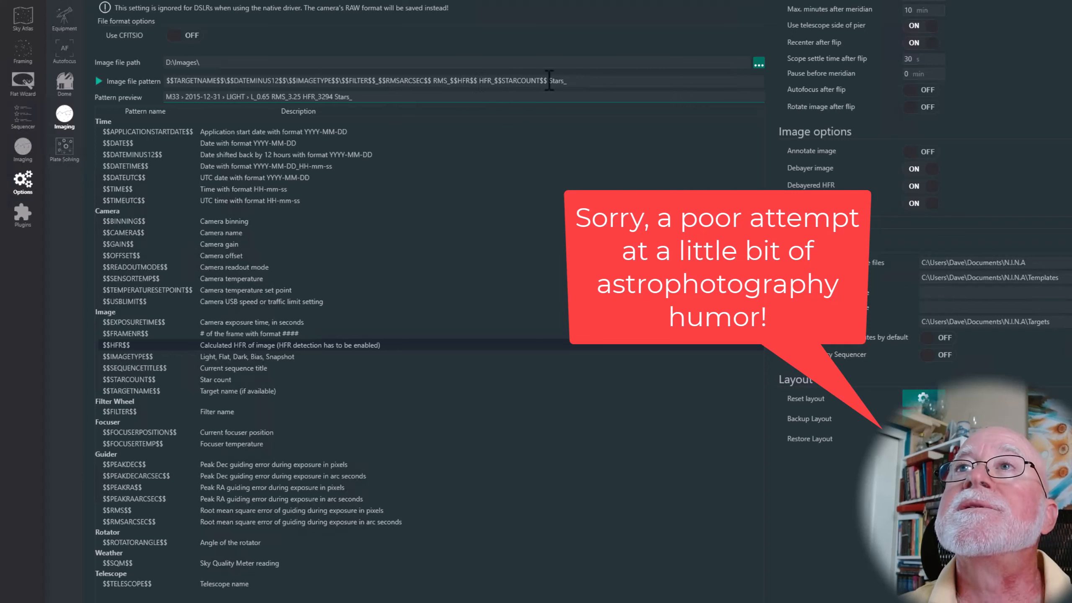
# Step: Append a space and the camera temperature token with its unit, $$SENSORTEMP$$ C_, to the image file pattern
pyautogui.click(583, 82)
pyautogui.write('$$')
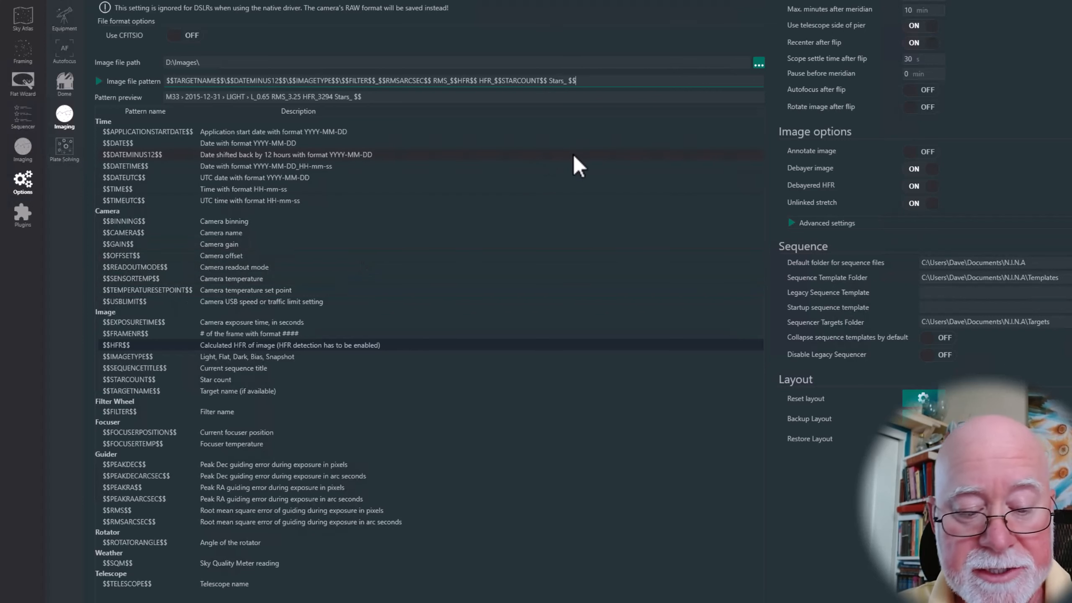
pyautogui.write('SENSOR')
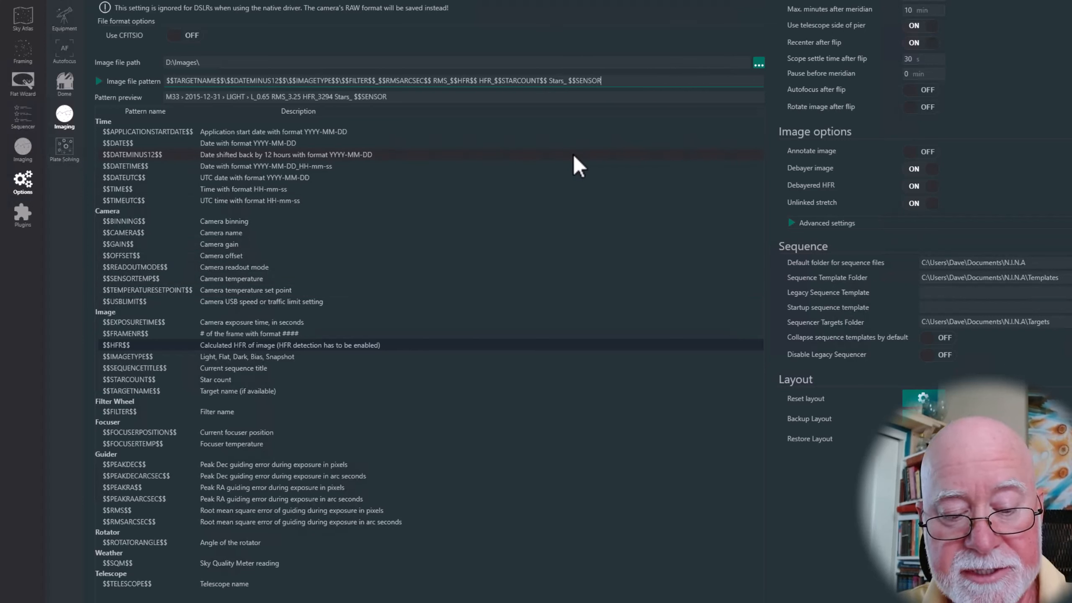
pyautogui.write('TEMP$$')
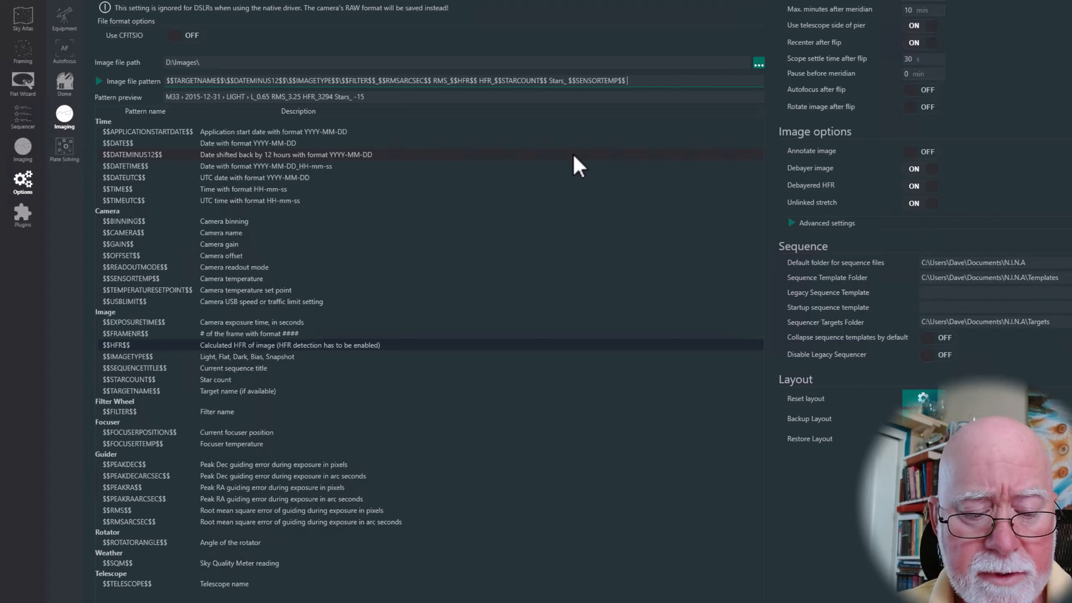
pyautogui.write(' C_')
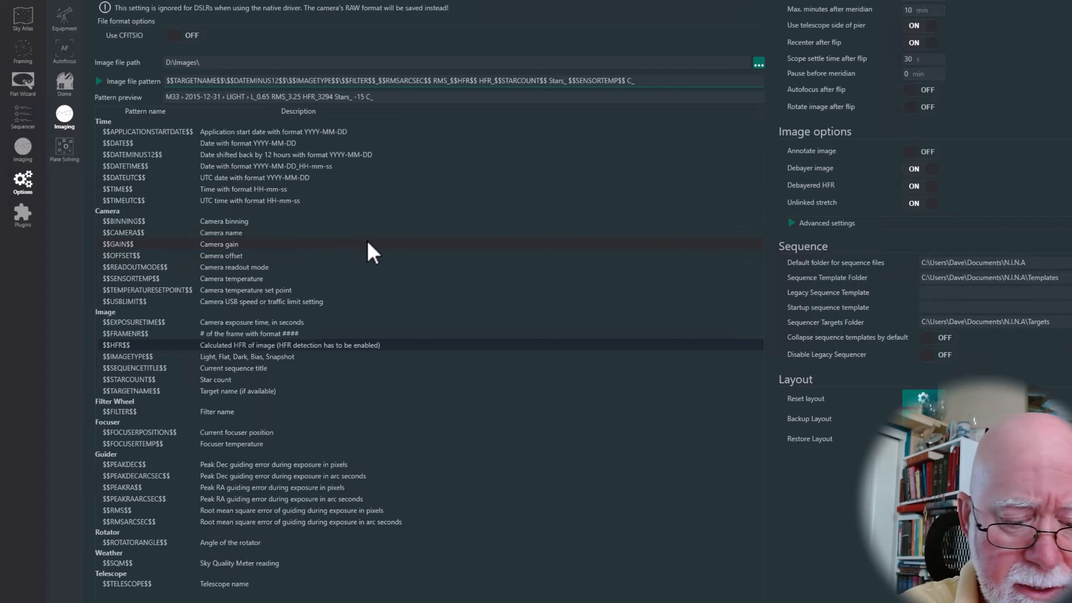
# Step: Append the camera name and telescope name tokens, $$CAMERA$$_$$TELESCOPE$$, to the image file pattern
pyautogui.write('$$')
pyautogui.write('CA')
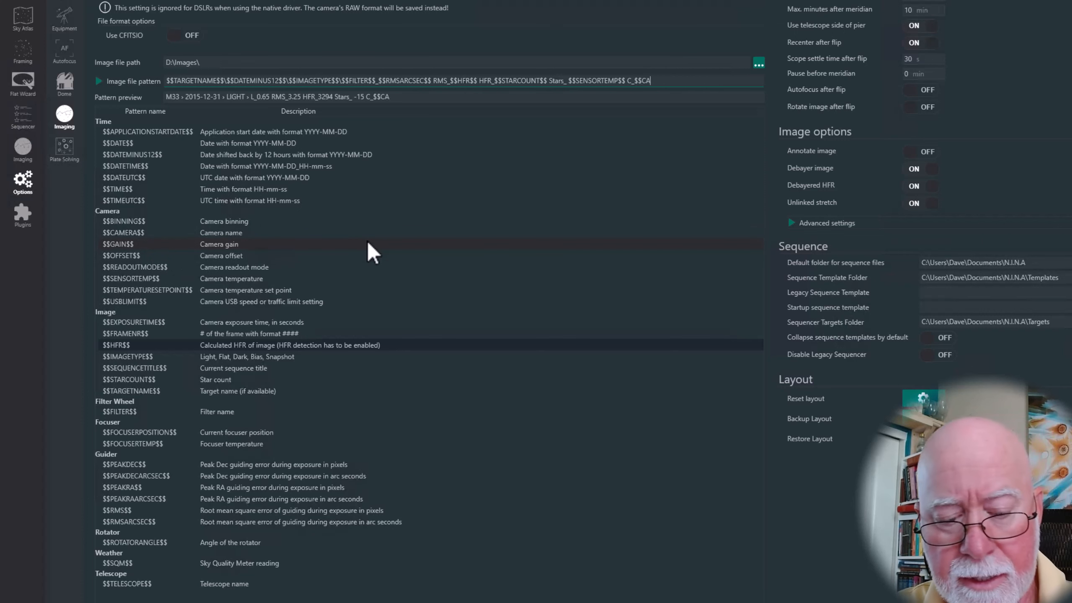
pyautogui.write('MERA$$')
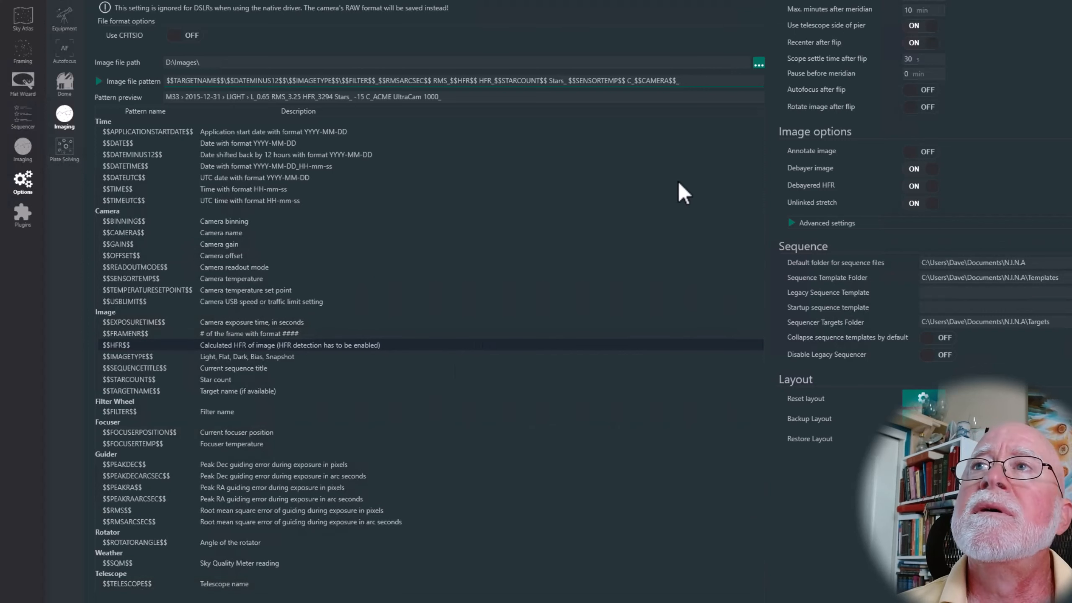
pyautogui.write('$$')
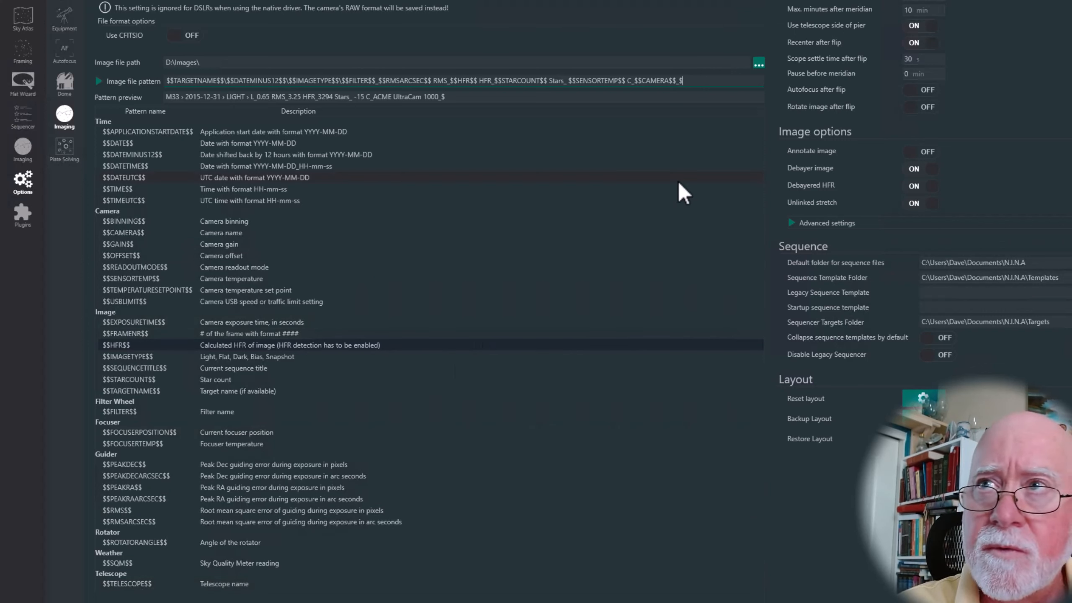
pyautogui.write('TEL')
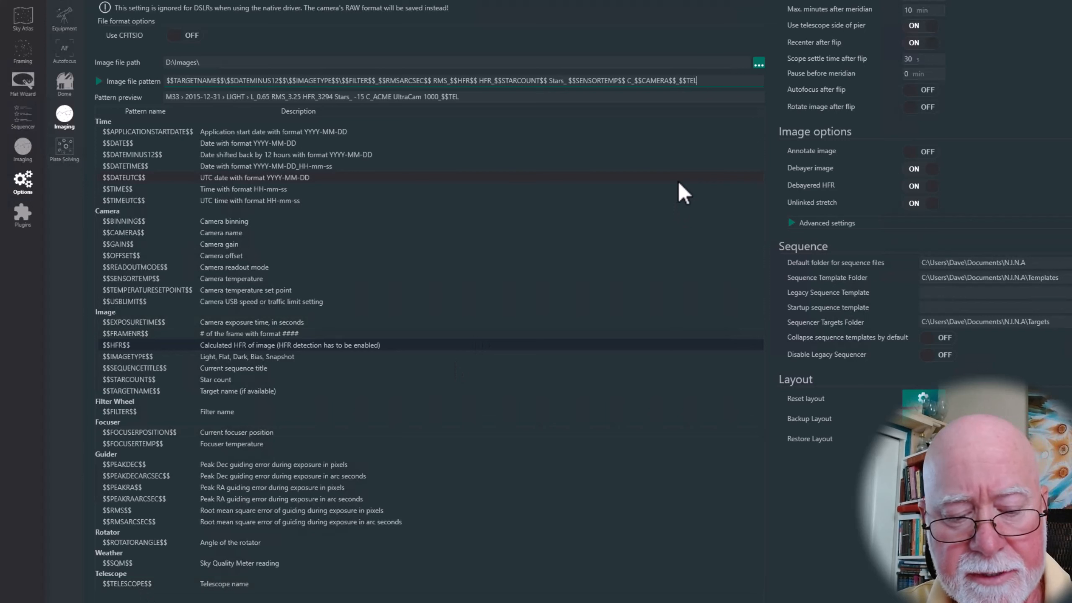
pyautogui.write('ESCOPE$$')
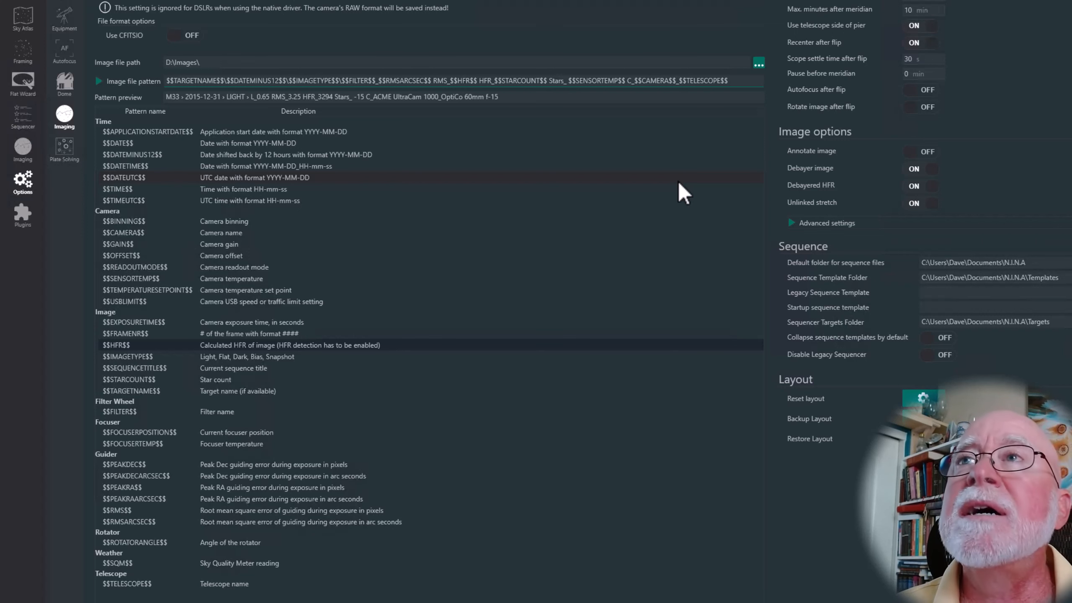
# Step: Append an underscore and the date and time token $$DATETIME$$ to finish the image file pattern
pyautogui.write('_')
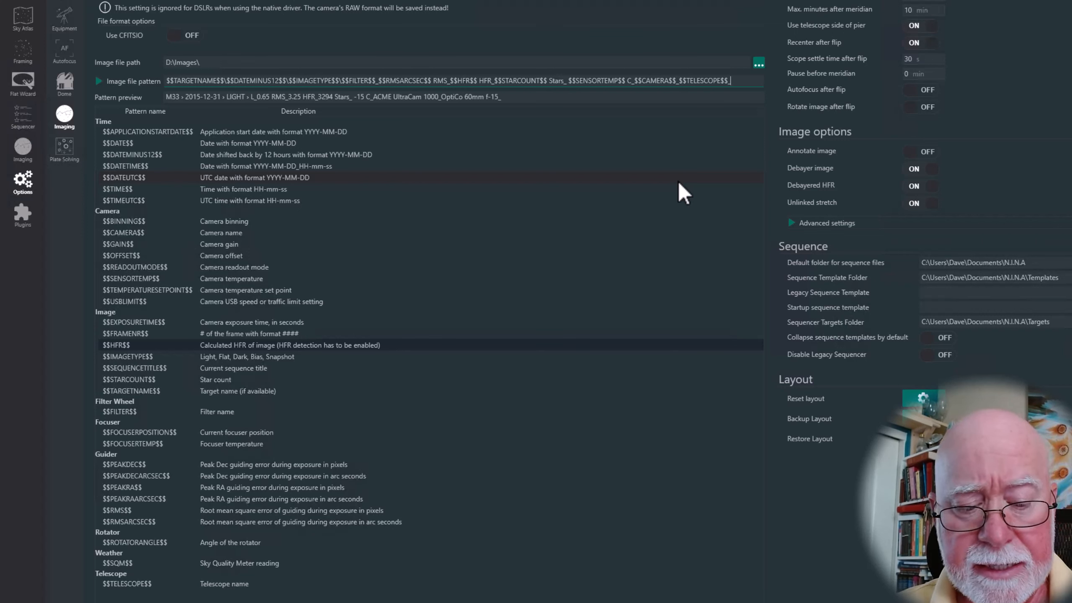
pyautogui.write('$$')
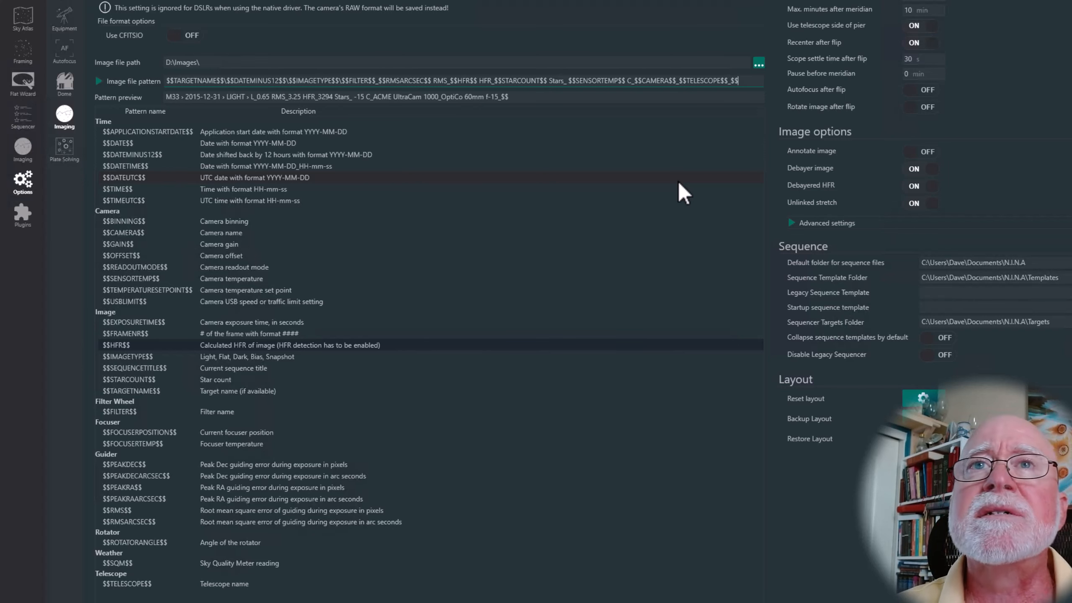
pyautogui.write('DATETIME')
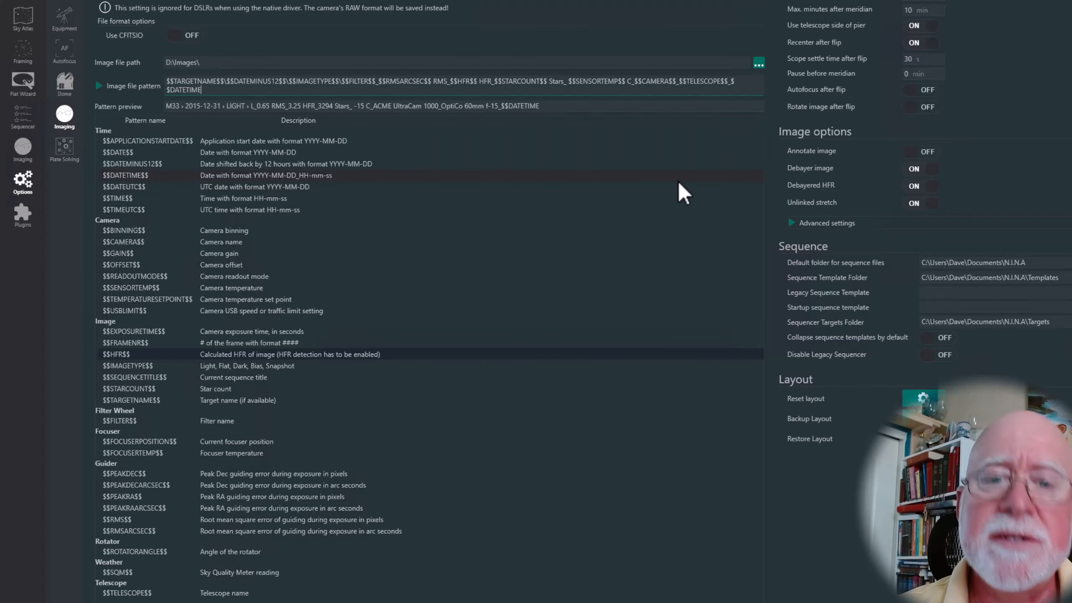
pyautogui.write('$$')
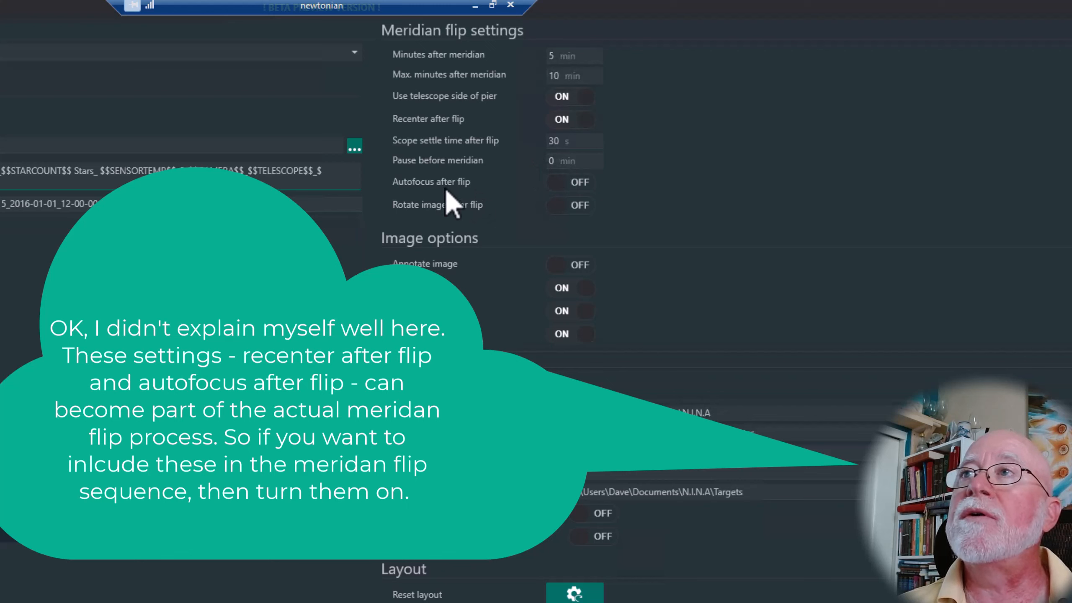
# Step: Turn on autofocus after the meridian flip, and switch image annotation on and back off
pyautogui.click(575, 185)
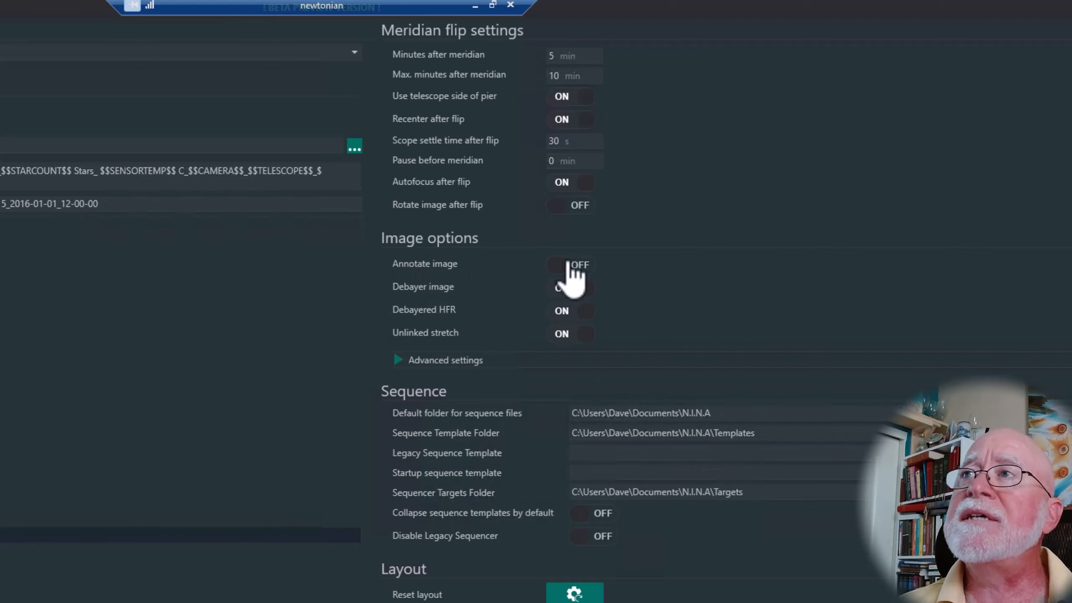
pyautogui.click(586, 266)
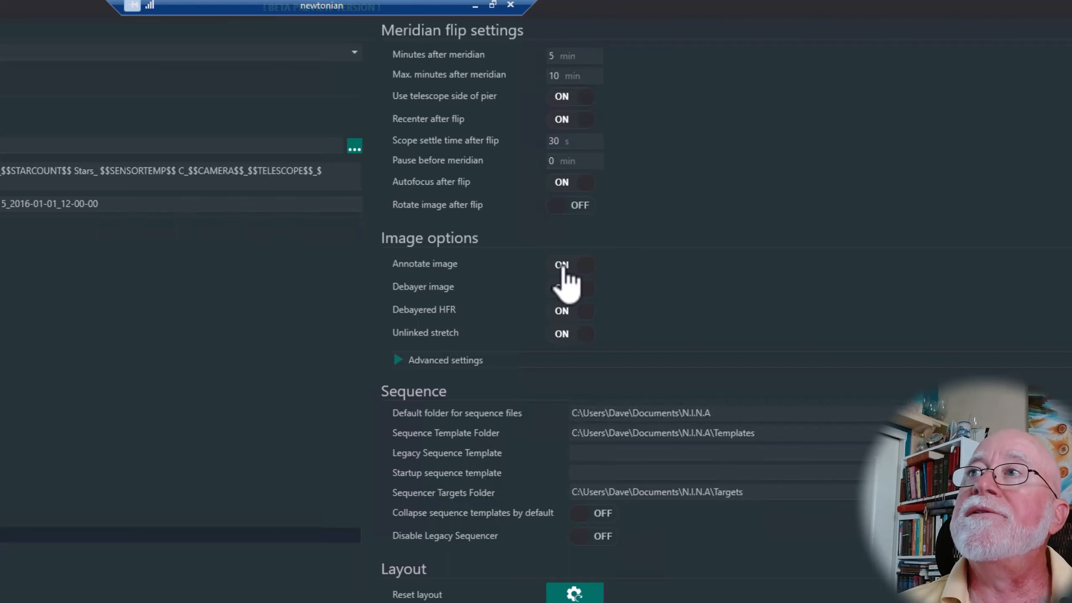
pyautogui.click(564, 267)
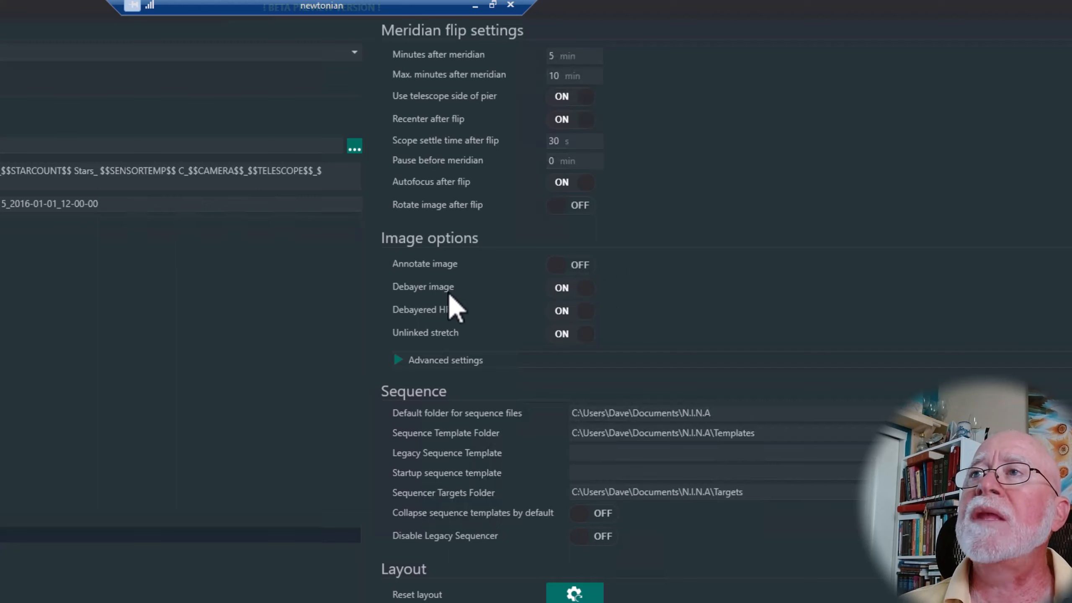
# Step: Read the descriptions of the Debayer image, Debayered HFR and Unlinked stretch options
pyautogui.moveTo(447, 295)
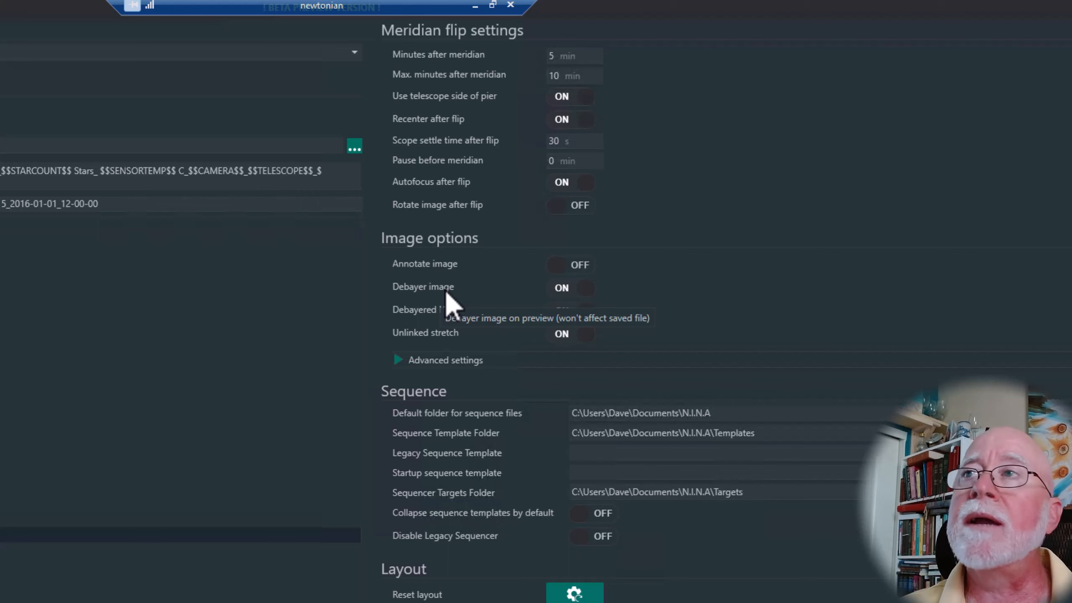
pyautogui.moveTo(441, 314)
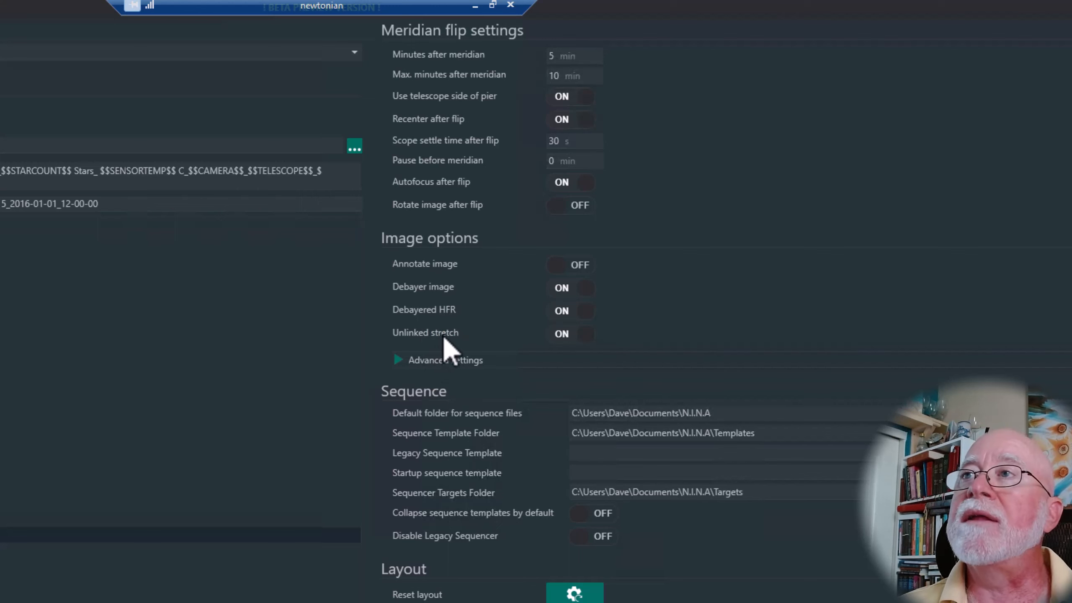
pyautogui.moveTo(443, 335)
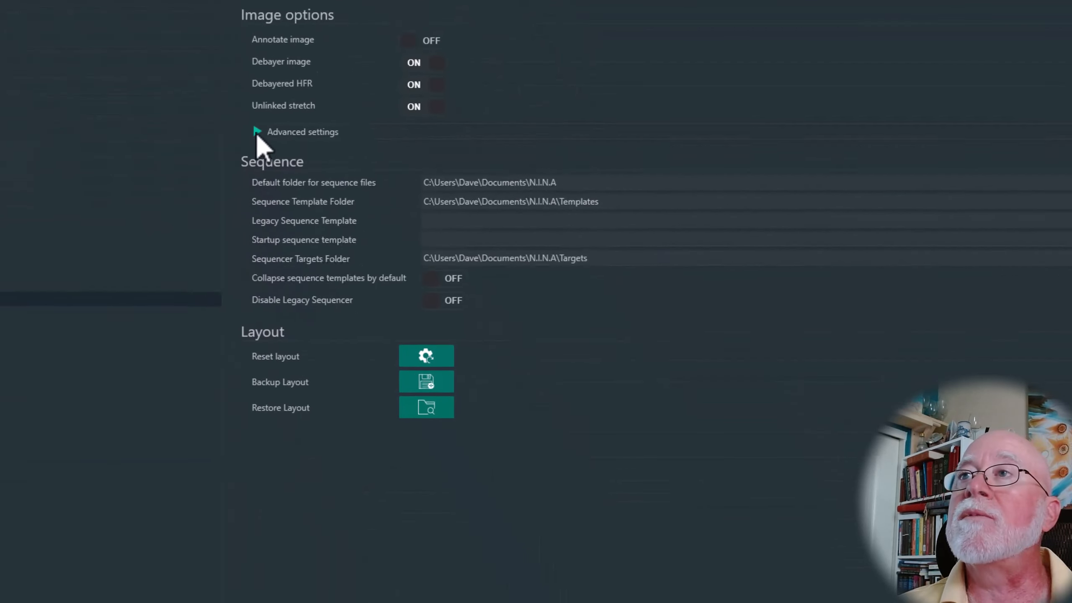
# Step: Set the noise reduction in the advanced image settings to Normal
pyautogui.click(264, 142)
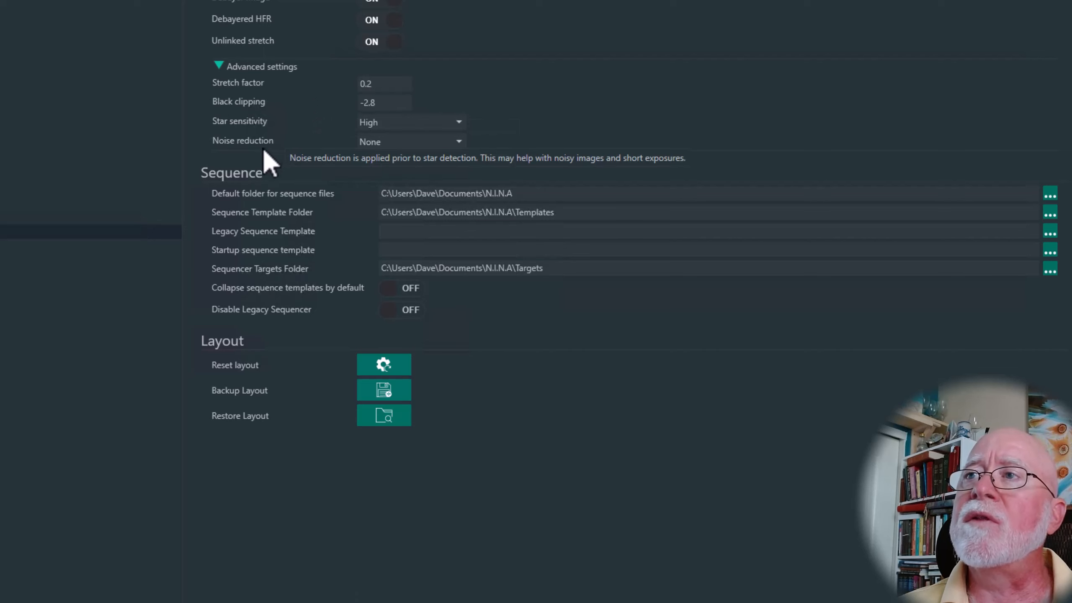
pyautogui.click(456, 142)
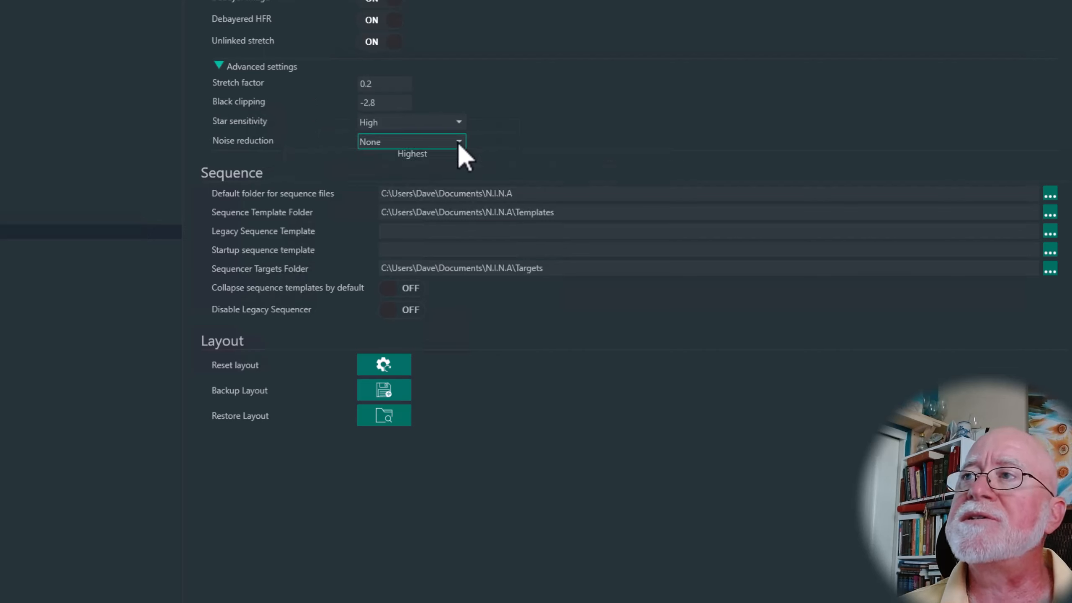
pyautogui.click(415, 184)
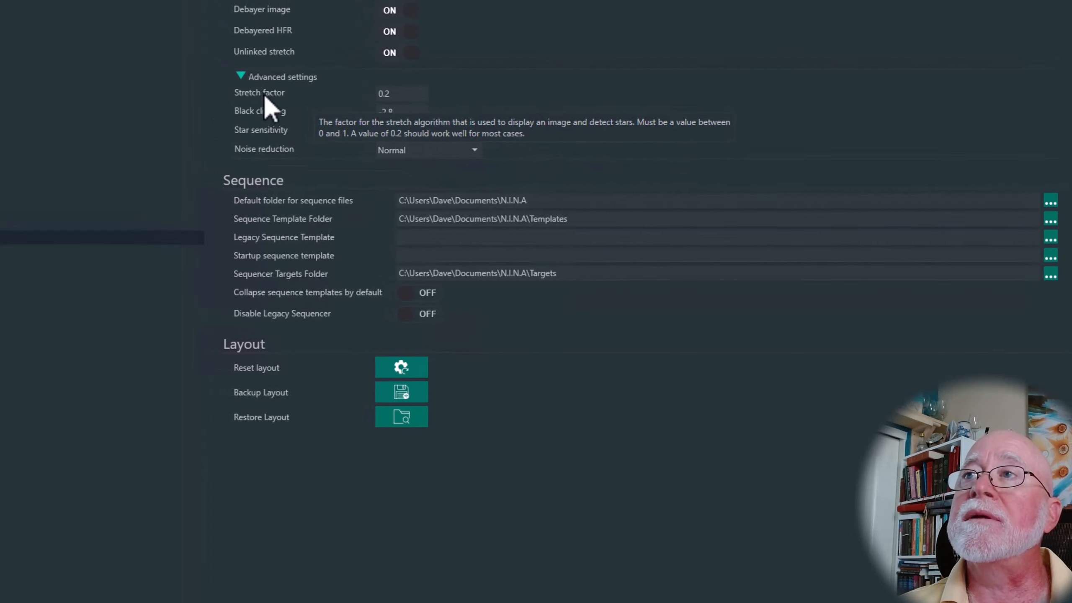
pyautogui.click(240, 77)
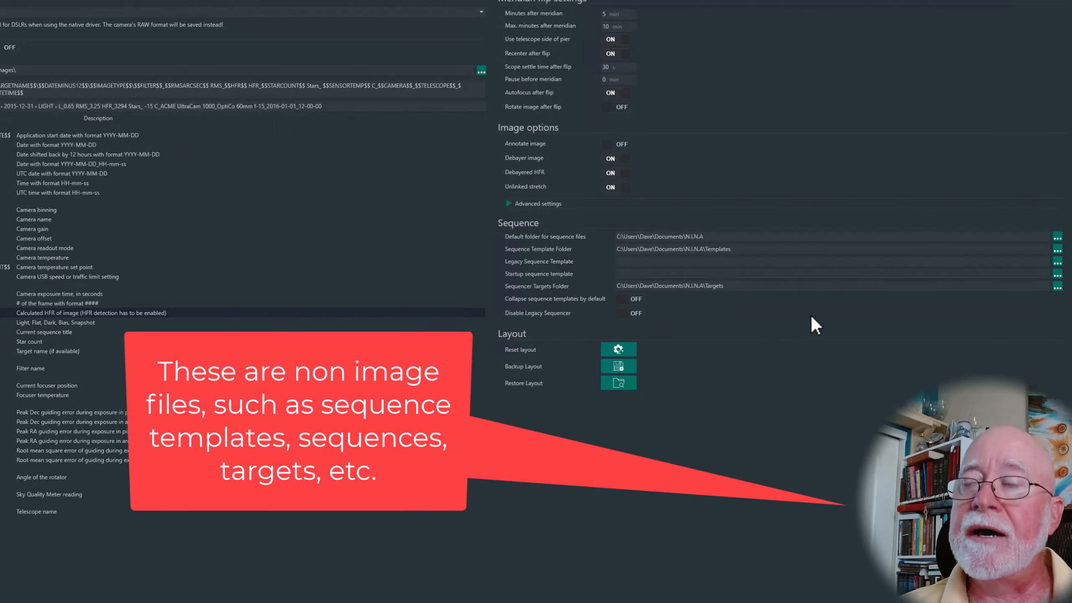
# Step: Create a folder named NINA on the Images (D:) drive and choose it as the default folder for sequence files
pyautogui.click(1057, 238)
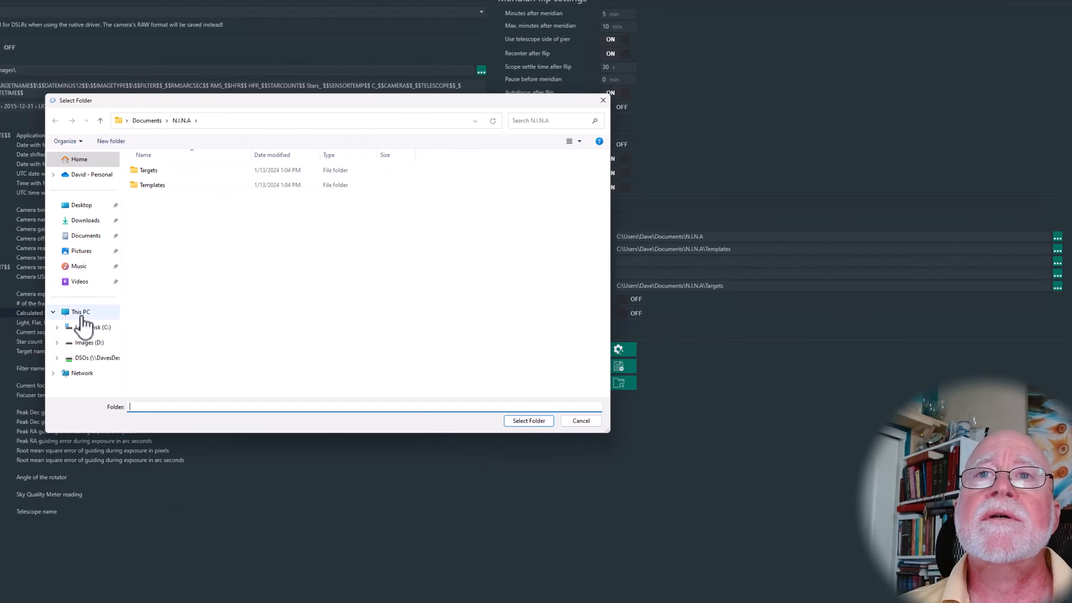
pyautogui.click(88, 343)
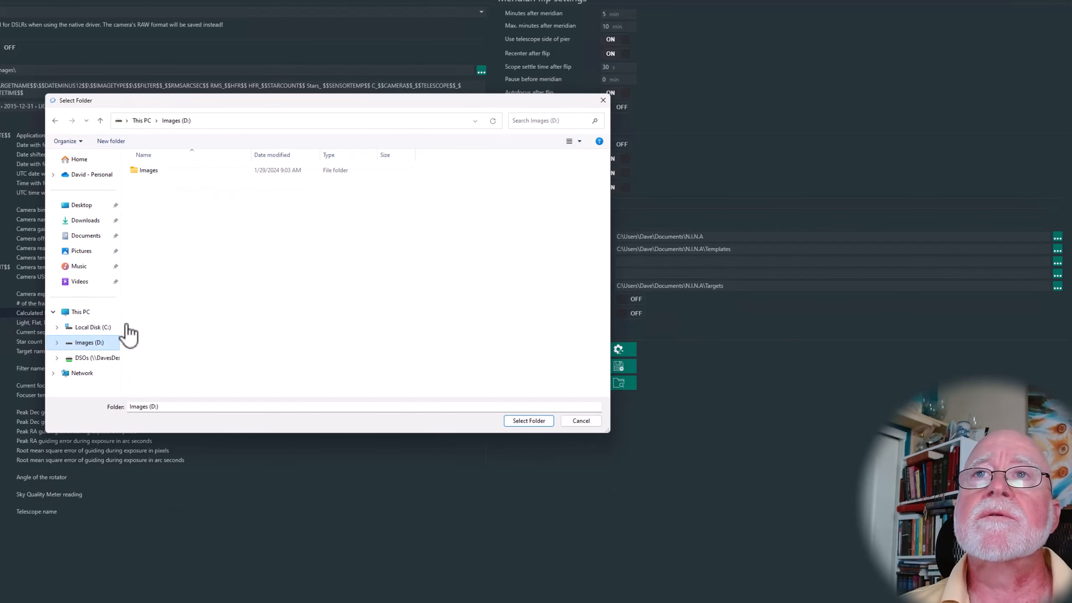
pyautogui.rightClick(140, 205)
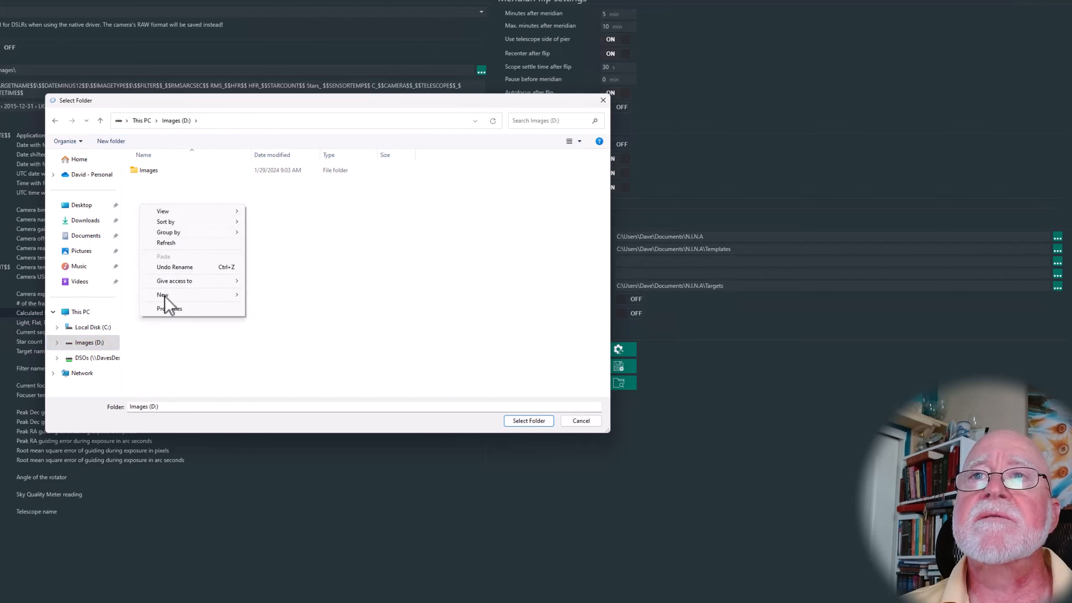
pyautogui.moveTo(169, 297)
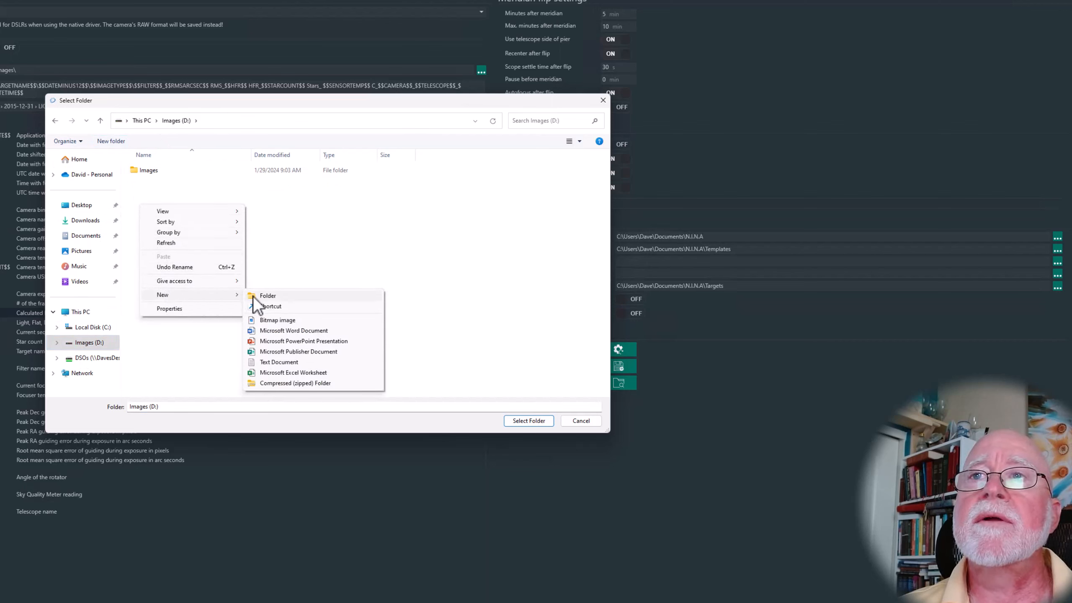
pyautogui.click(253, 295)
pyautogui.write('nina')
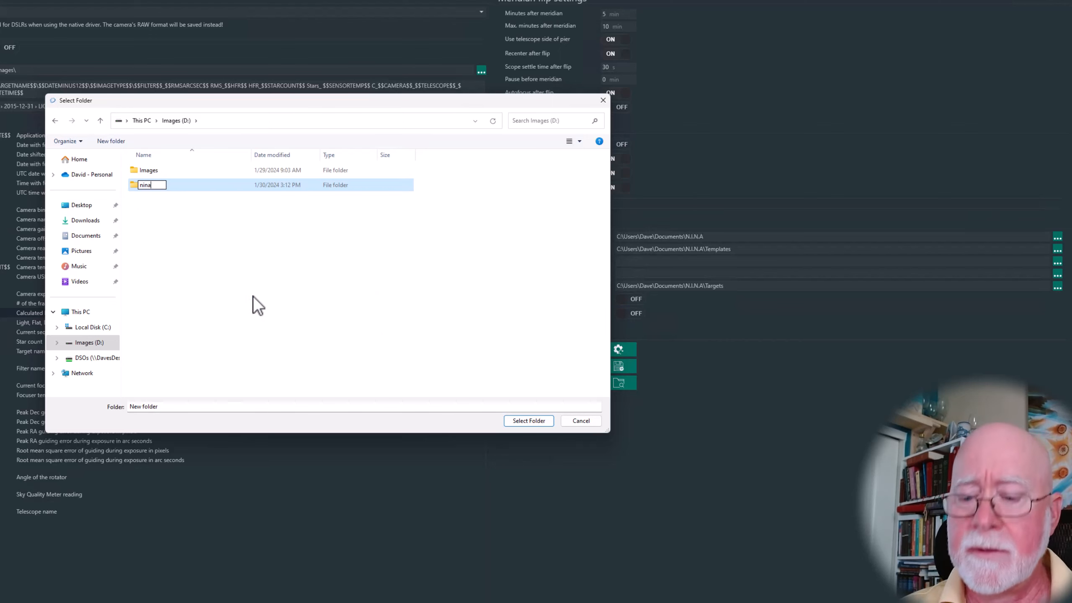
pyautogui.press('BackSpace')
pyautogui.press('BackSpace')
pyautogui.press('BackSpace')
pyautogui.press('BackSpace')
pyautogui.write('NINA')
pyautogui.click(352, 340)
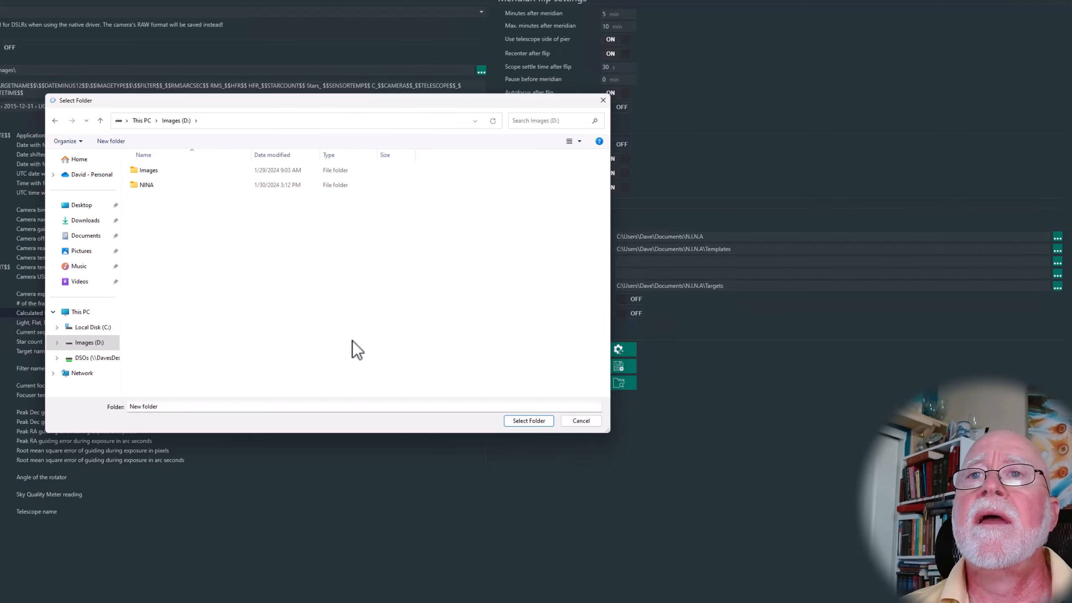
pyautogui.click(141, 187)
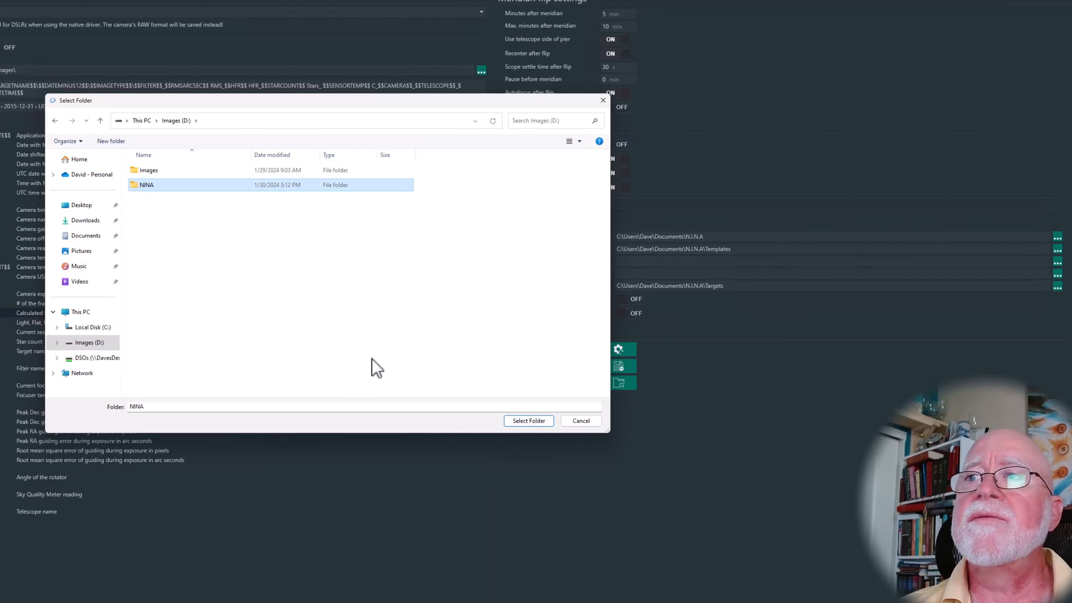
pyautogui.click(513, 421)
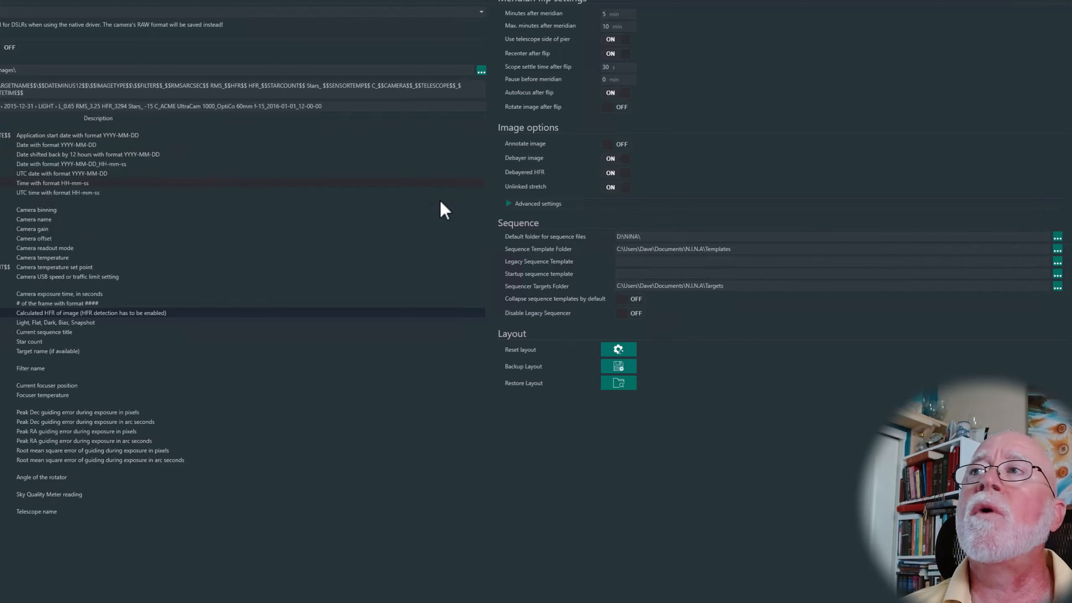
# Step: Create a Sequences folder inside D:\NINA and set it as the default folder for sequence files
pyautogui.click(1057, 238)
pyautogui.rightClick(182, 259)
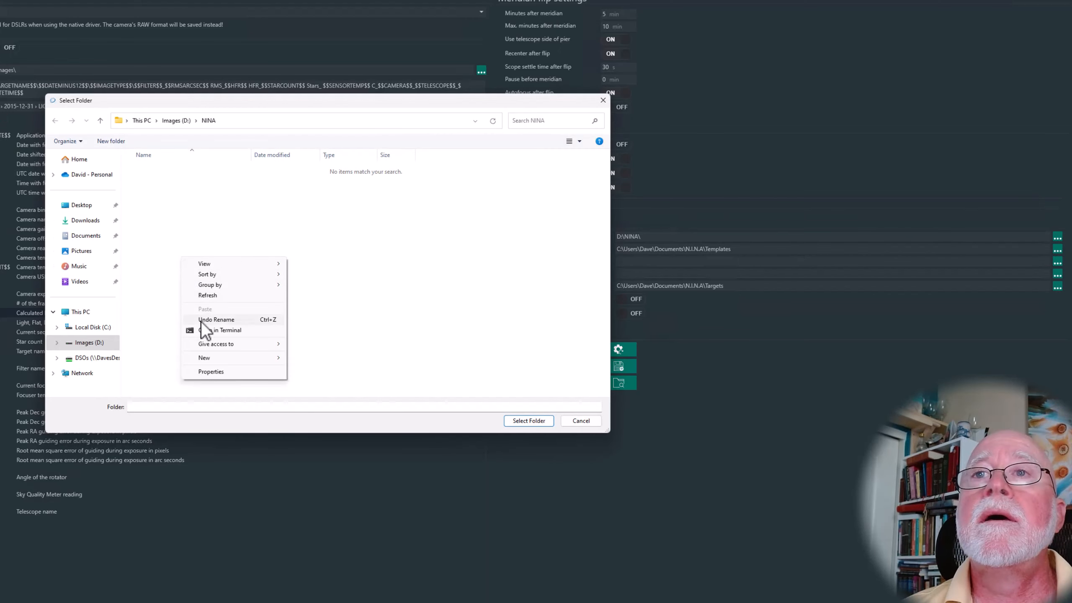
pyautogui.moveTo(207, 360)
pyautogui.click(313, 360)
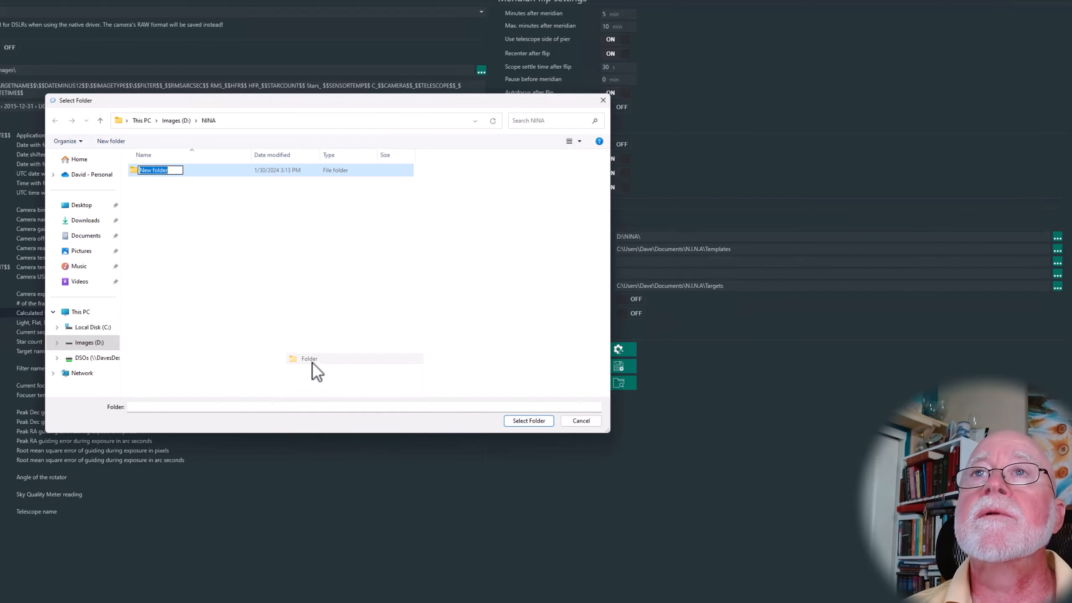
pyautogui.write('Sequences')
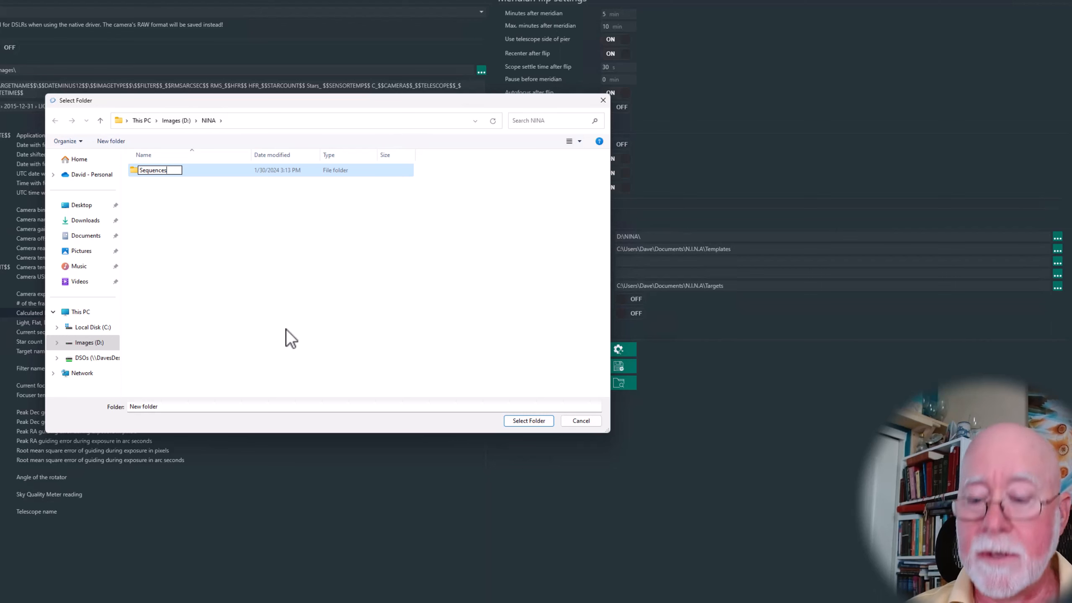
pyautogui.press('Return')
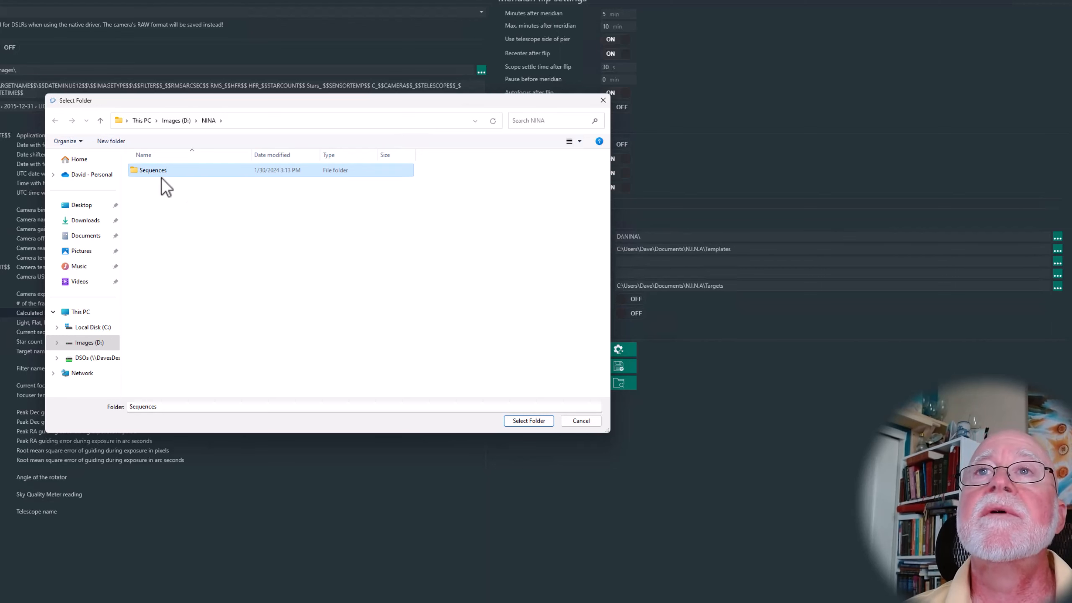
pyautogui.click(529, 421)
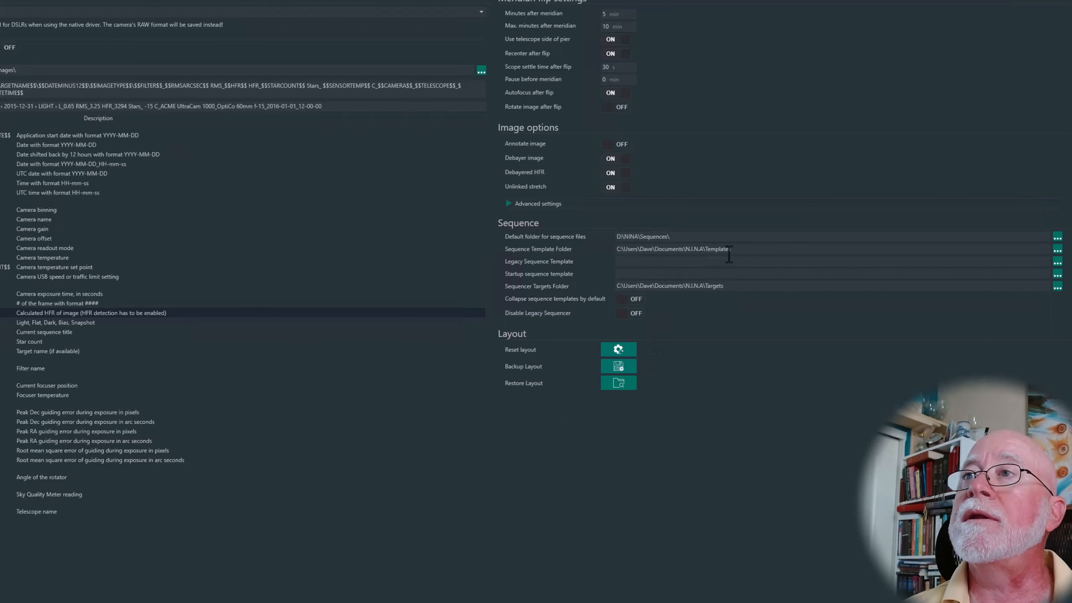
# Step: Browse to D:\NINA\Sequences for the sequence template folder, enter Templates as the folder name and copy that name
pyautogui.click(1057, 249)
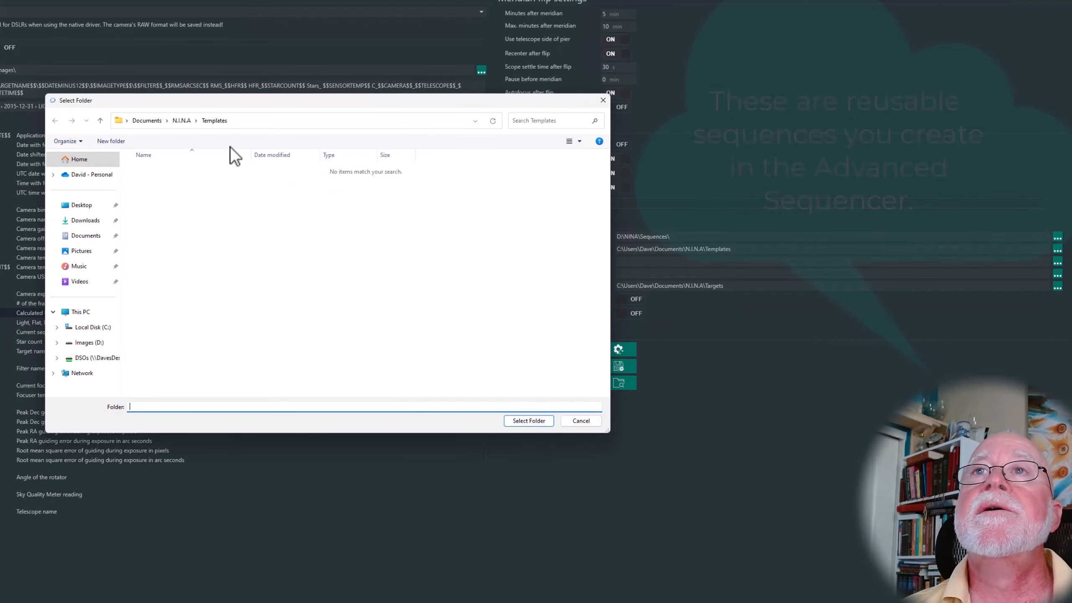
pyautogui.click(87, 344)
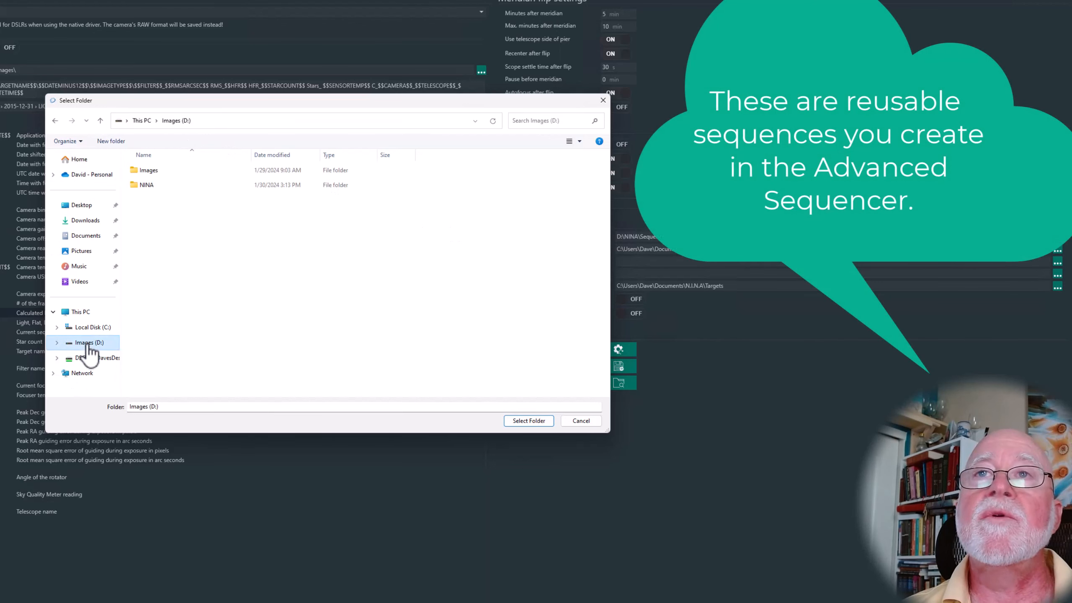
pyautogui.doubleClick(142, 185)
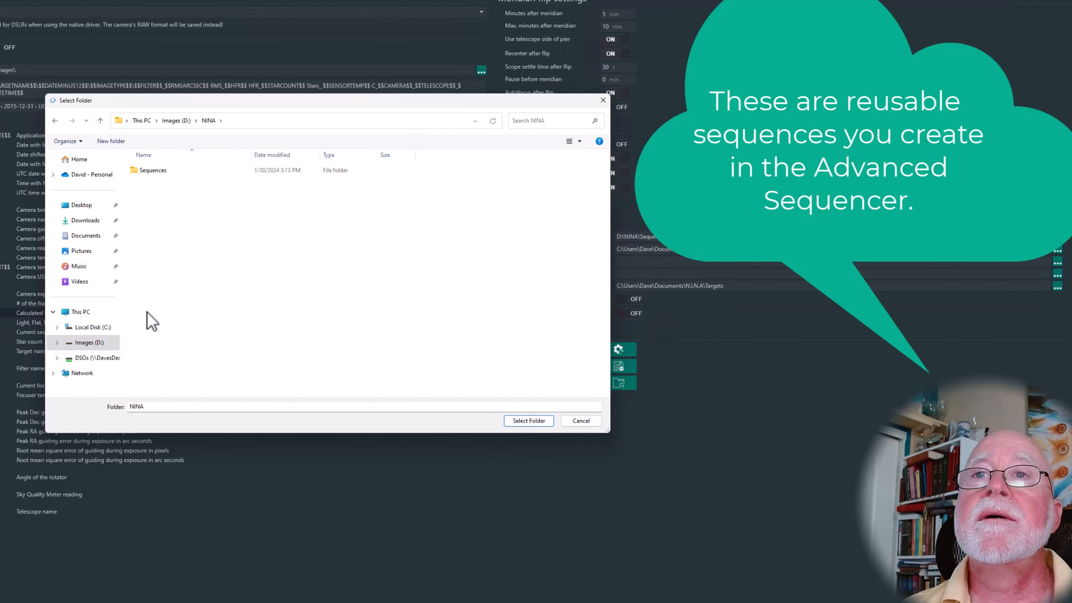
pyautogui.doubleClick(151, 169)
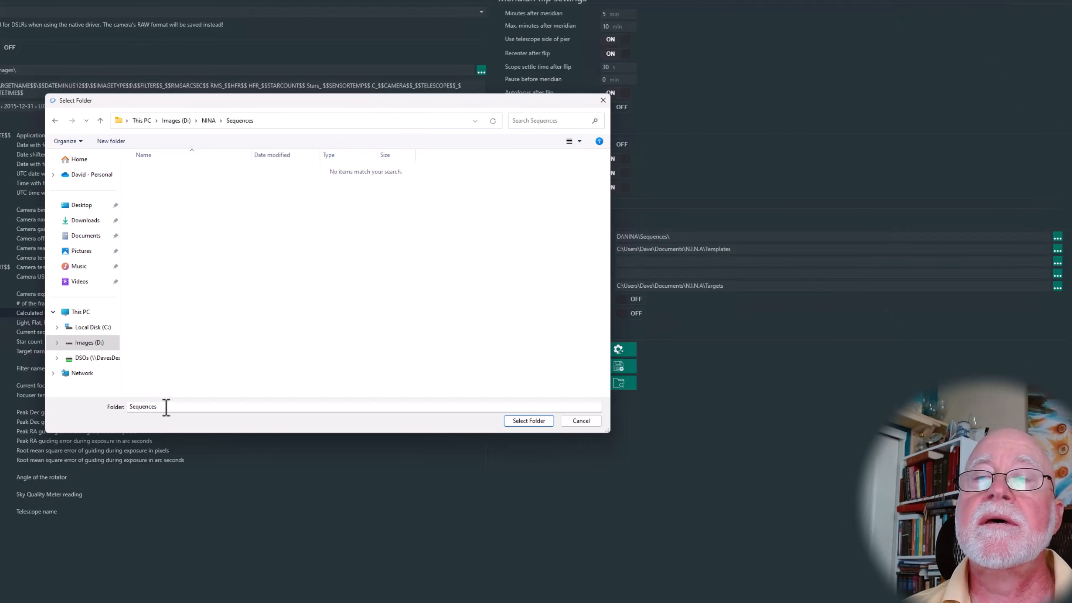
pyautogui.click(153, 406)
pyautogui.moveTo(153, 406); pyautogui.dragTo(92, 403)
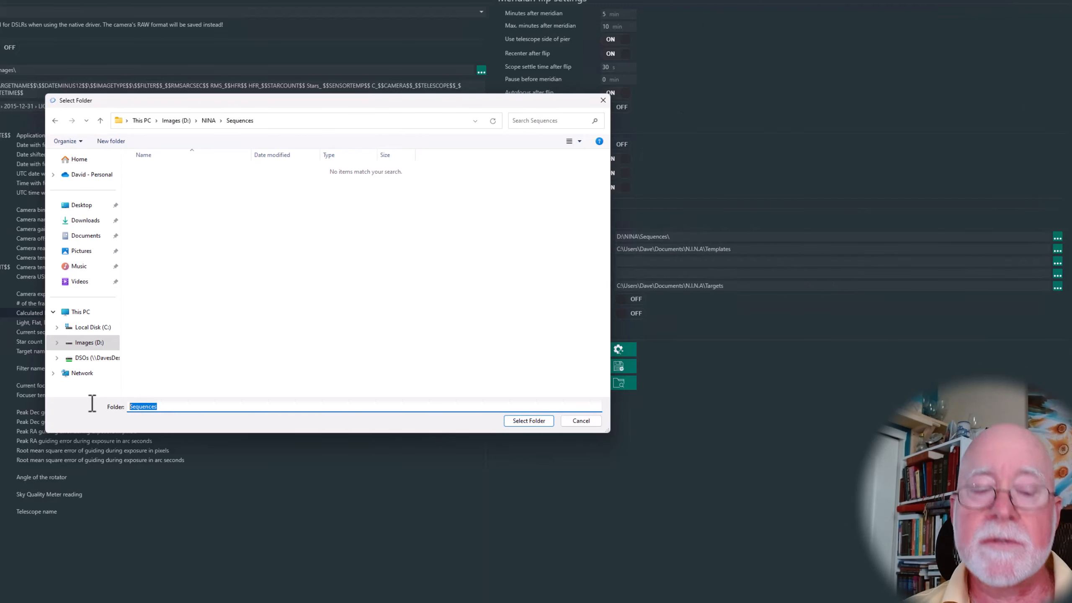
pyautogui.write('Templates')
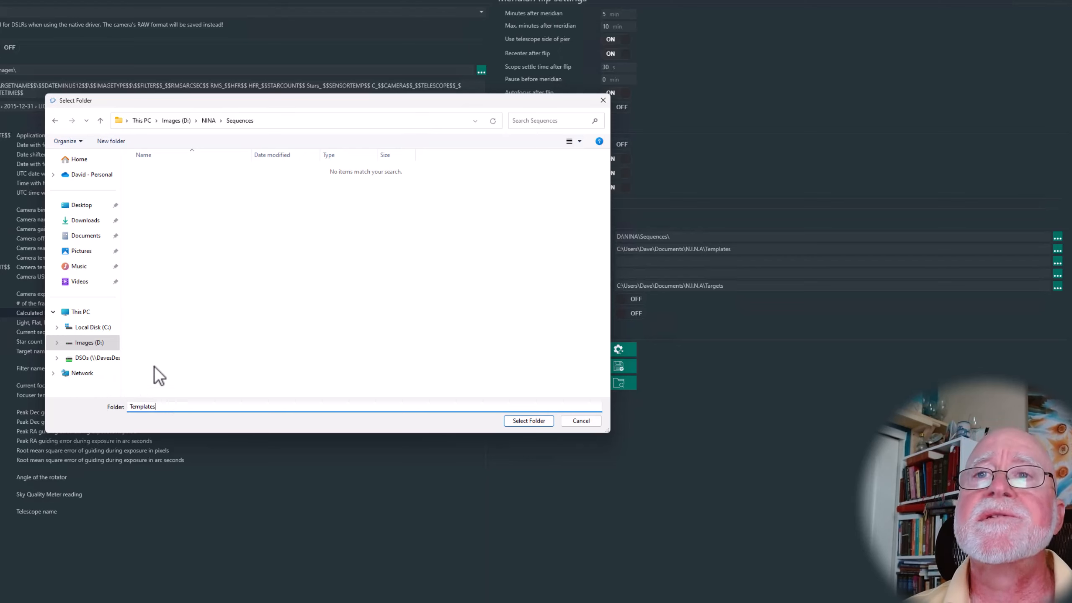
pyautogui.moveTo(165, 407); pyautogui.dragTo(118, 408)
pyautogui.hotkey('ctrl', 'c')
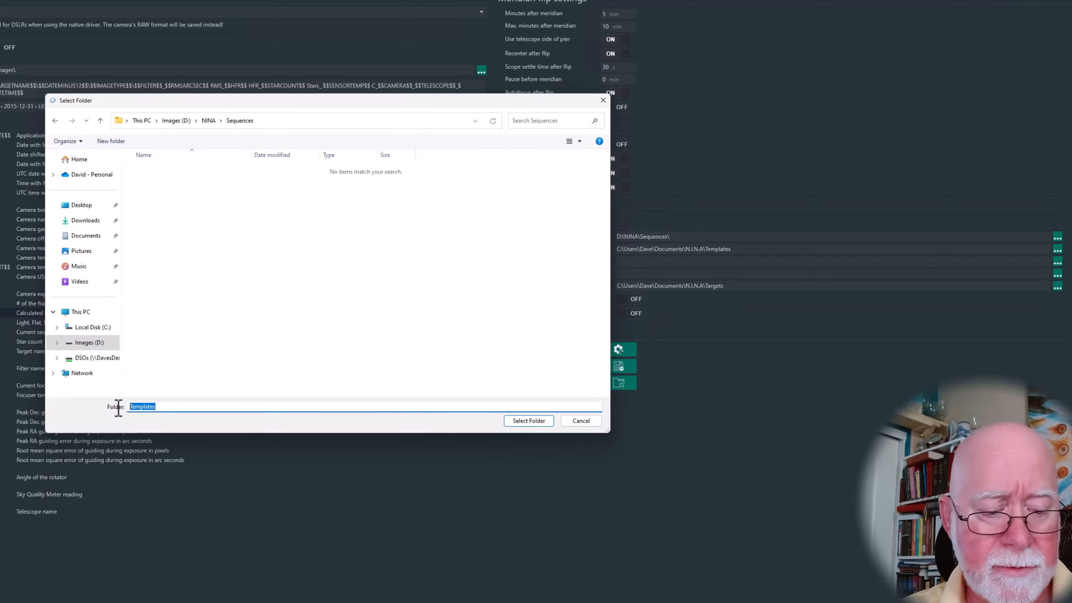
# Step: Create a folder with the copied name Templates inside Sequences and set it as the sequence template folder
pyautogui.click(176, 225)
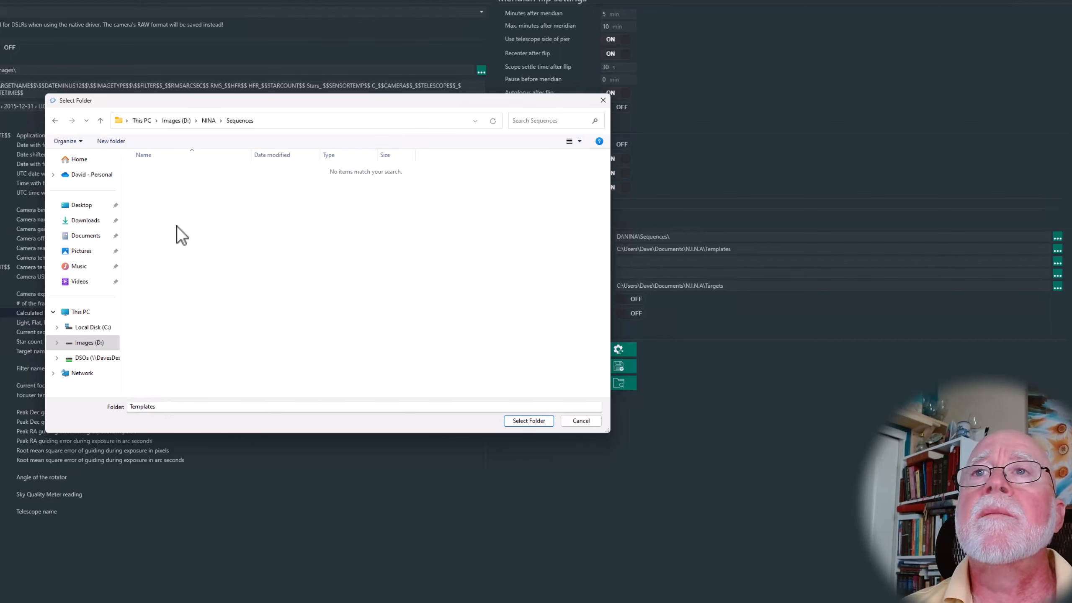
pyautogui.rightClick(176, 226)
pyautogui.moveTo(208, 327)
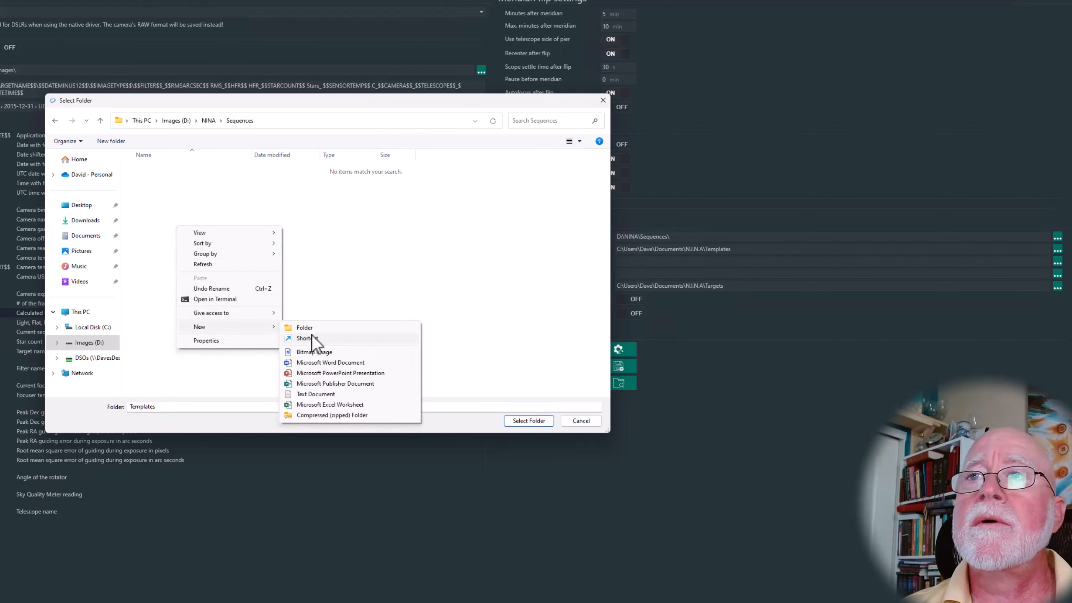
pyautogui.click(311, 329)
pyautogui.hotkey('ctrl', 'v')
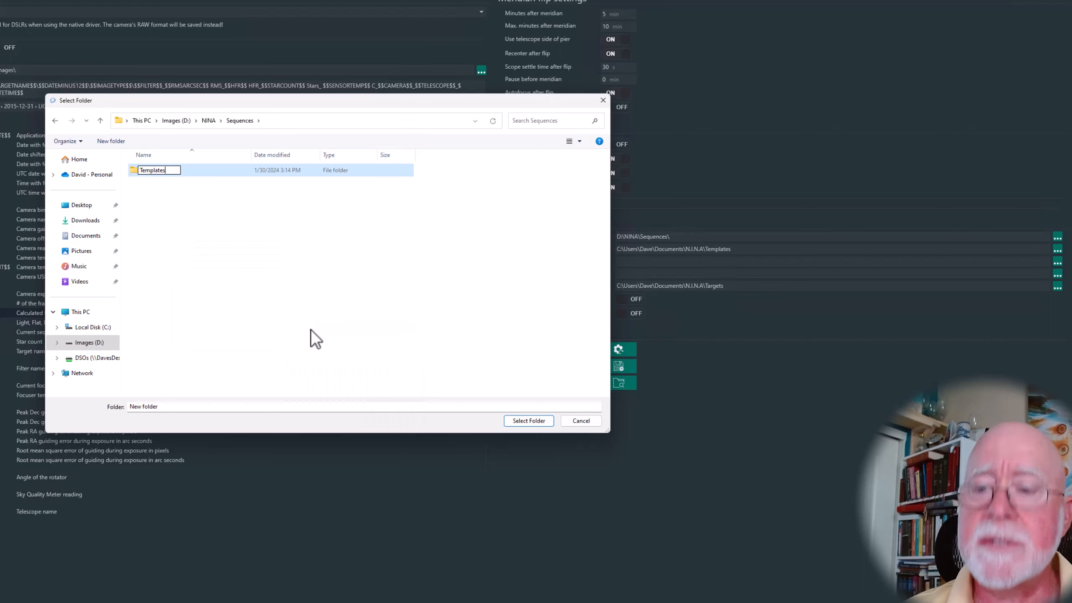
pyautogui.press('Return')
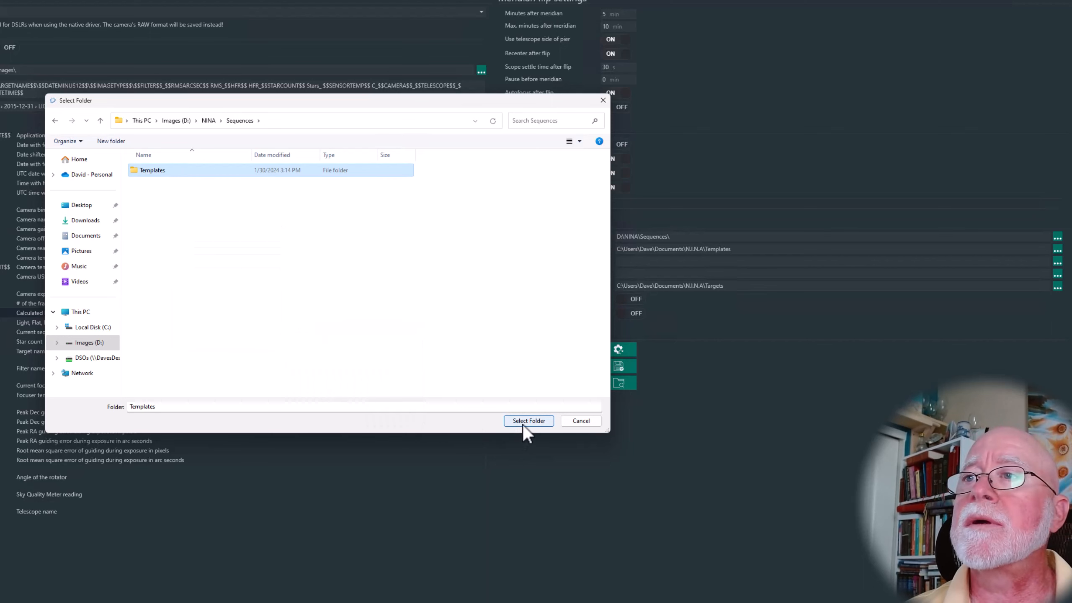
pyautogui.click(523, 423)
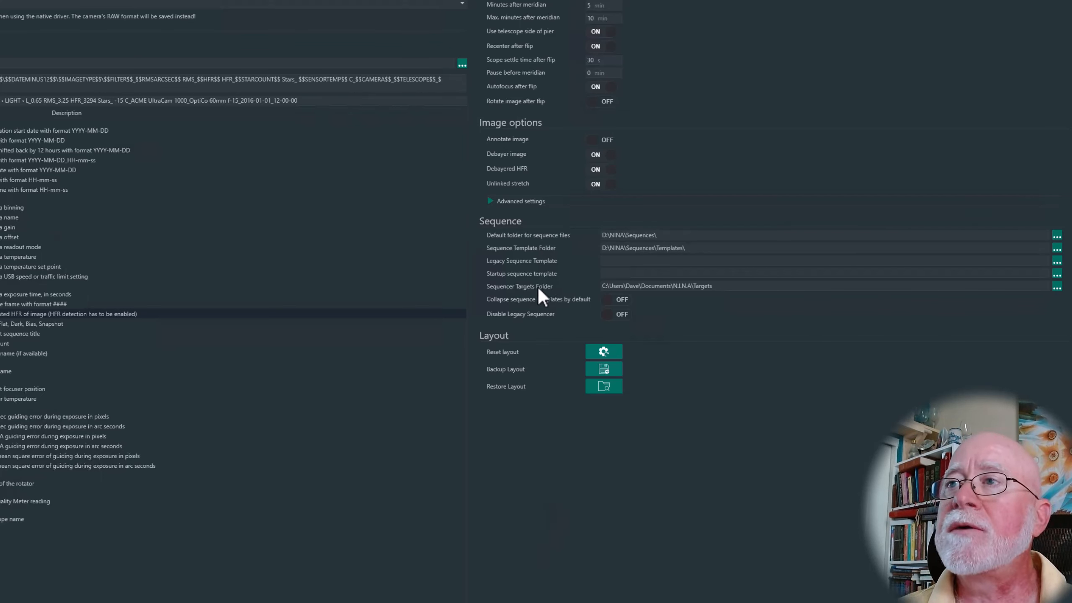
# Step: Create a folder named Targets inside NINA on the Images (D:) drive and set it as the sequencer targets folder
pyautogui.click(1057, 287)
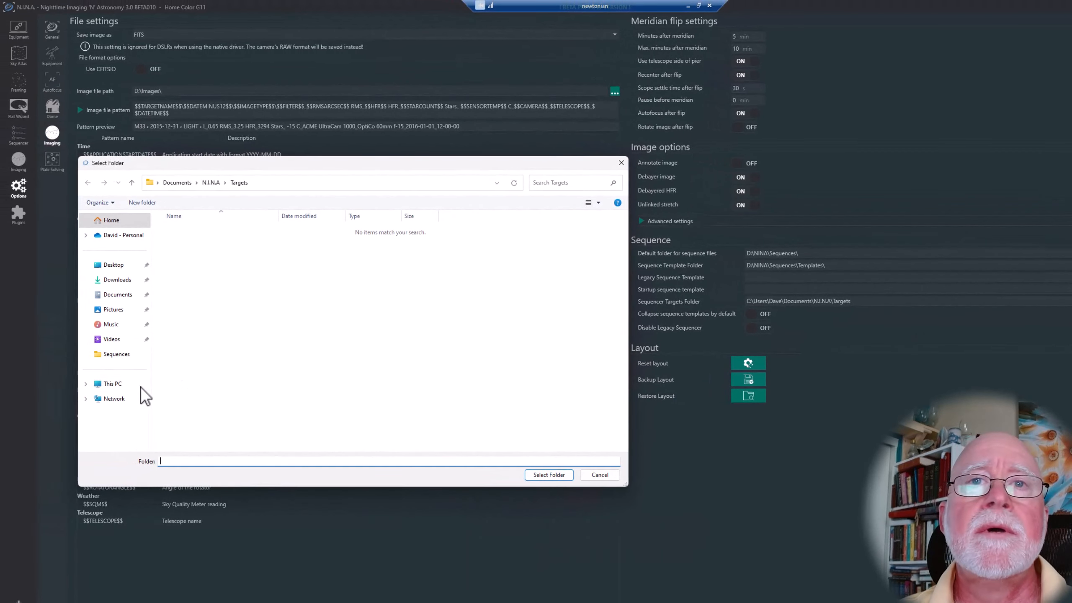
pyautogui.click(110, 383)
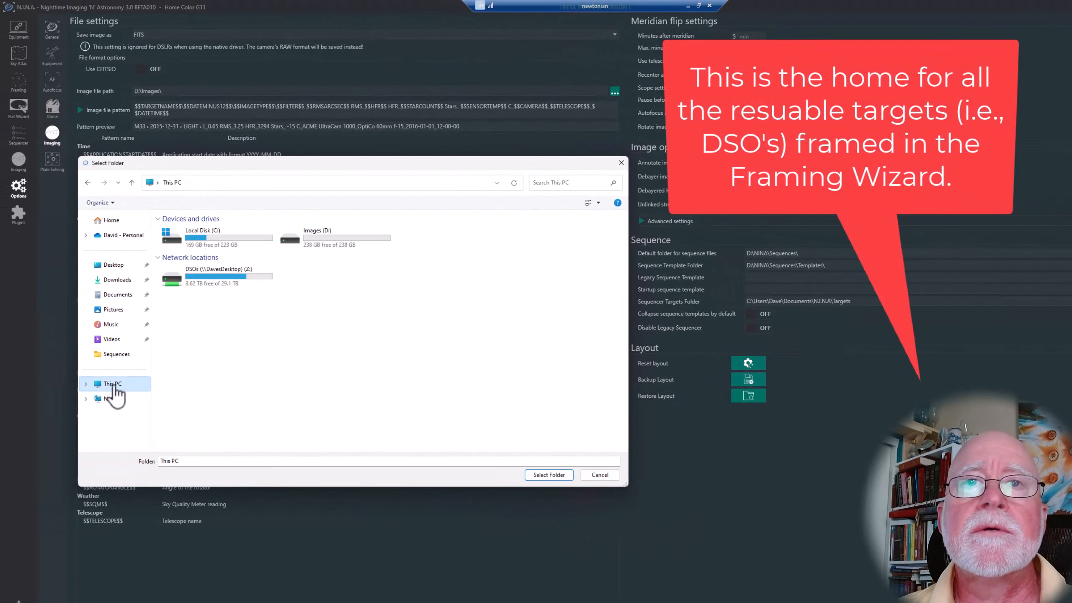
pyautogui.doubleClick(301, 236)
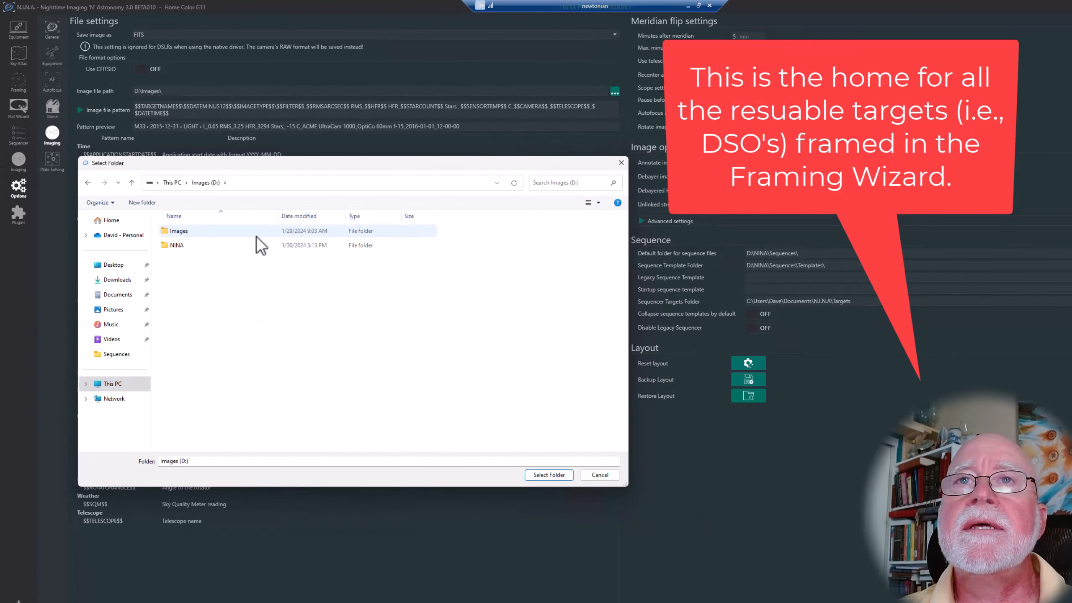
pyautogui.doubleClick(177, 245)
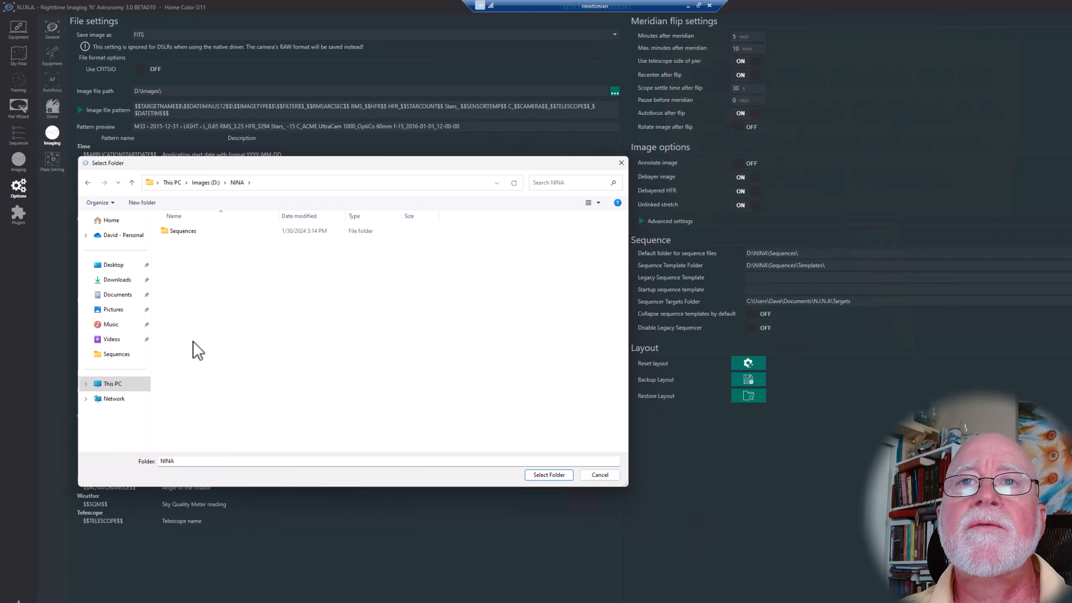
pyautogui.rightClick(193, 341)
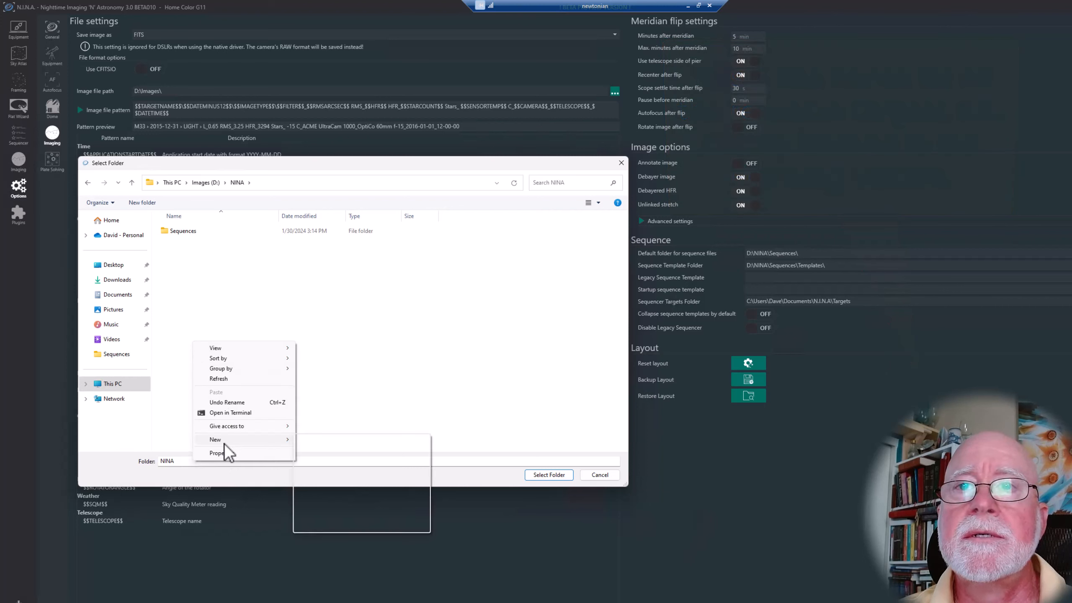
pyautogui.moveTo(224, 443)
pyautogui.click(314, 442)
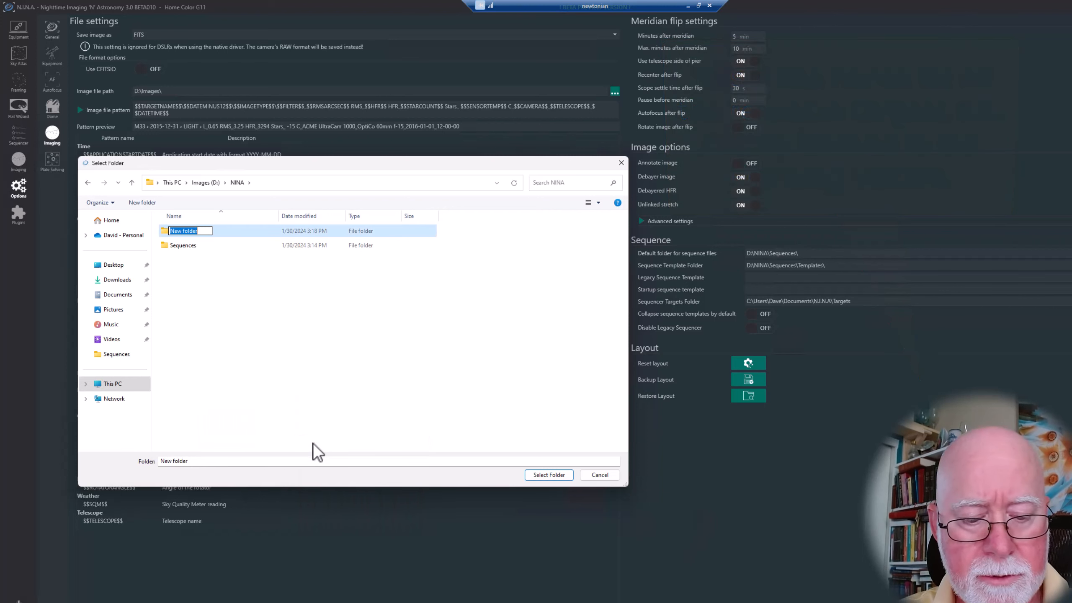
pyautogui.write('Targets')
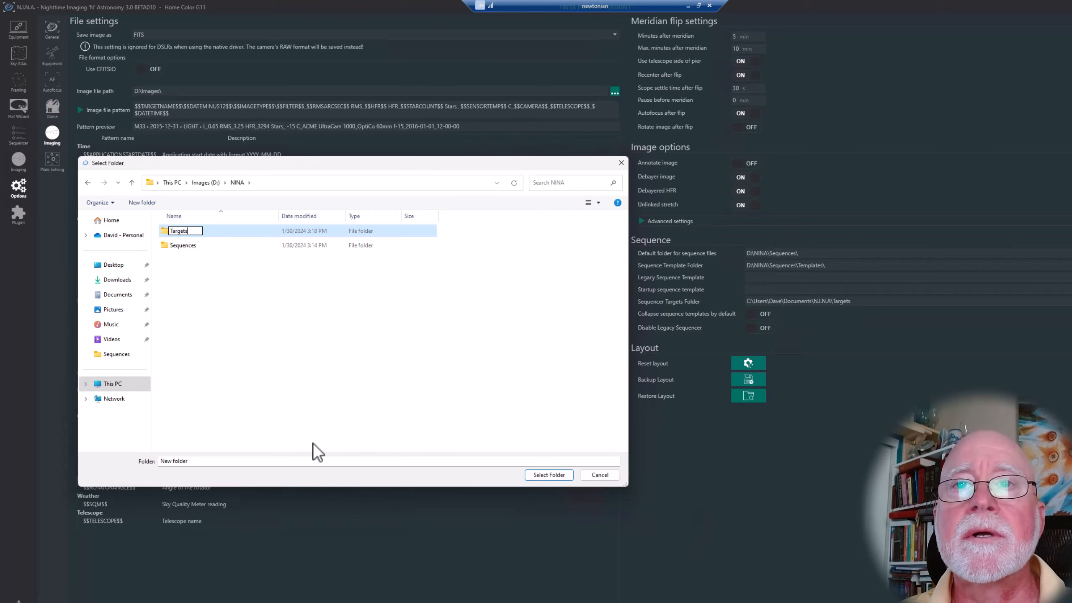
pyautogui.press('Return')
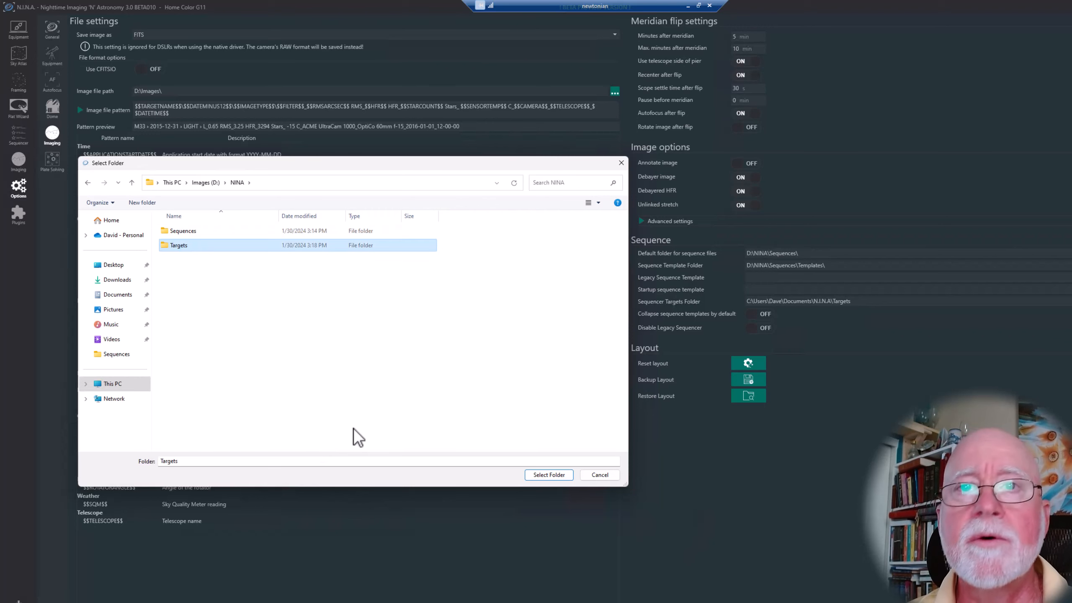
pyautogui.click(548, 475)
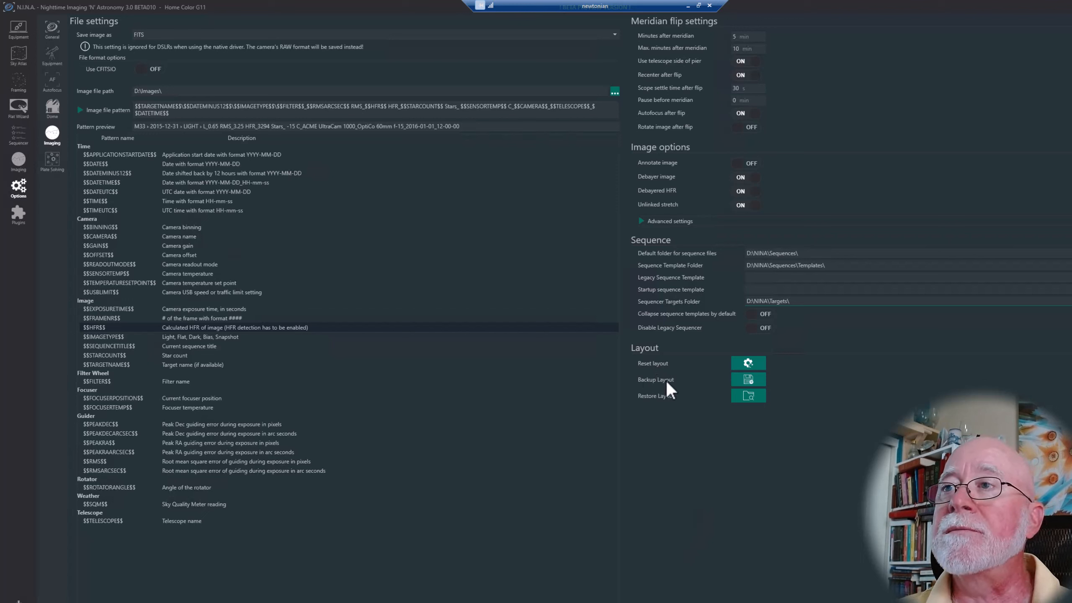
# Step: Back up the layout as DockBackup.dock.config.dock.config in the D:\NINA folder
pyautogui.click(746, 380)
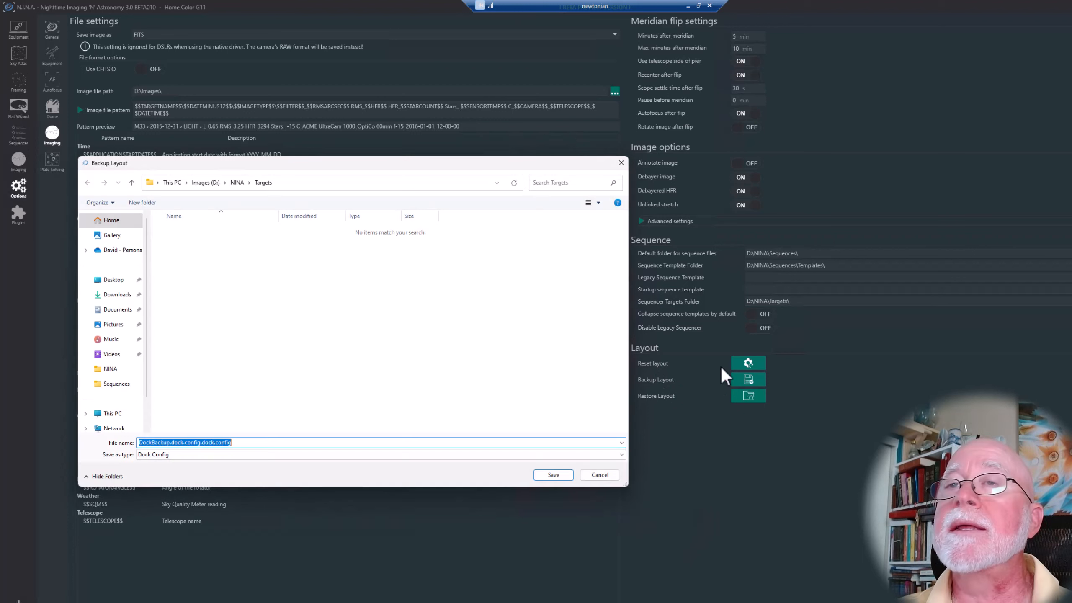
pyautogui.click(238, 185)
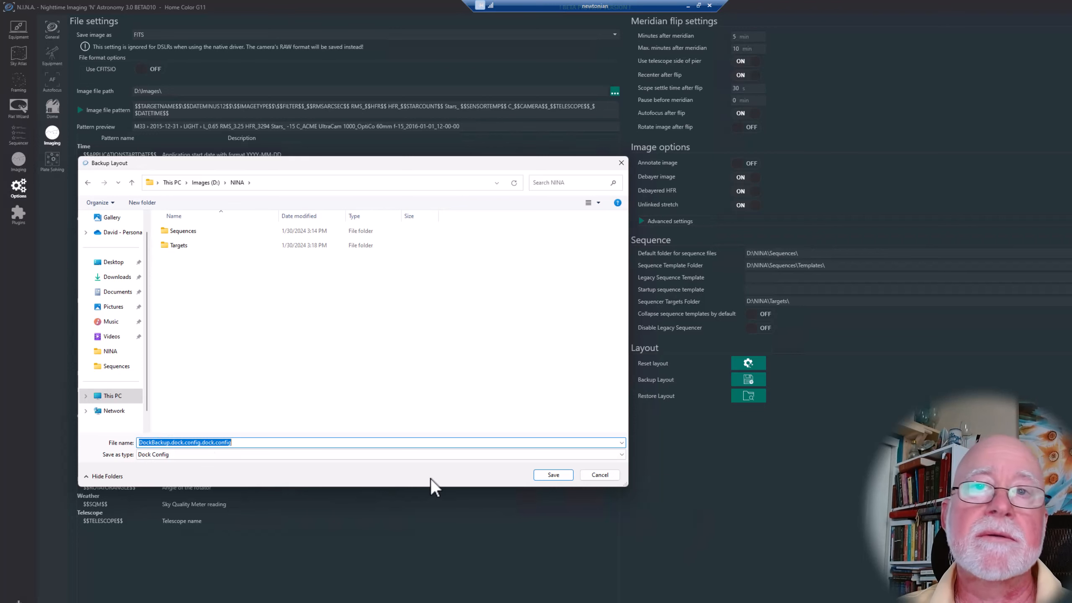
pyautogui.click(545, 475)
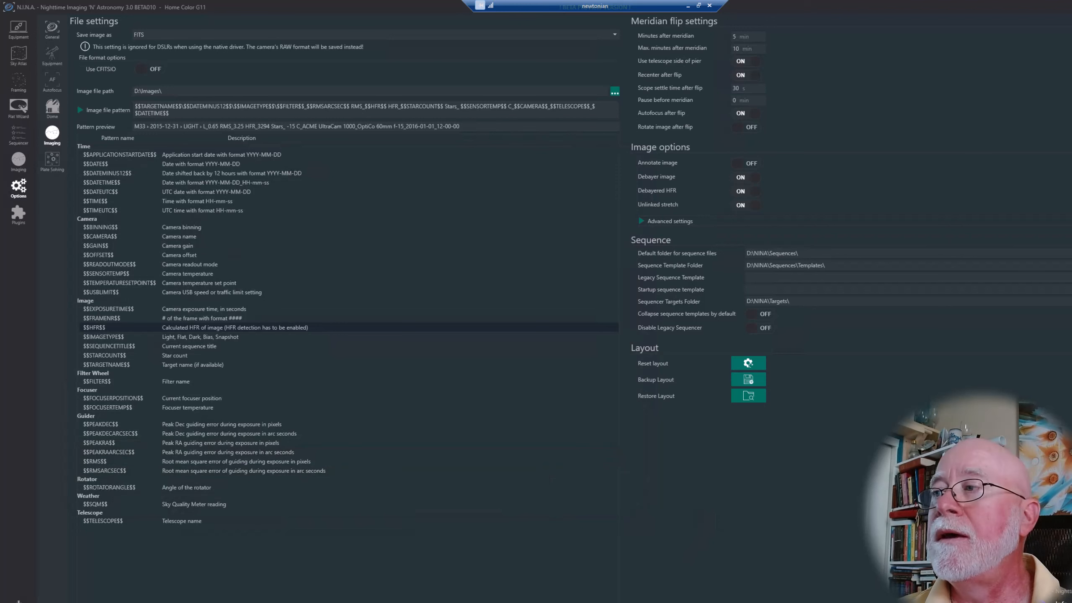